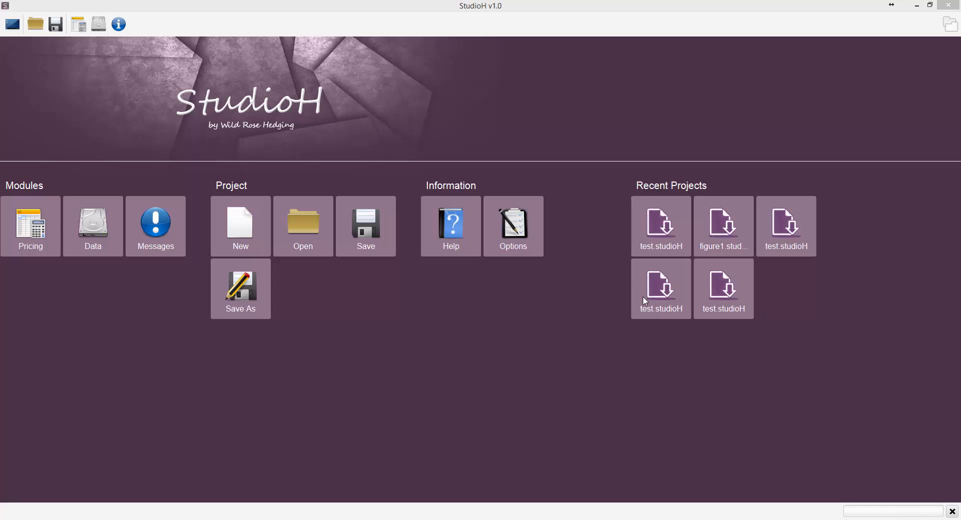
Open the Data module to work with portfolios, stocks and price data.
left_click(101, 242)
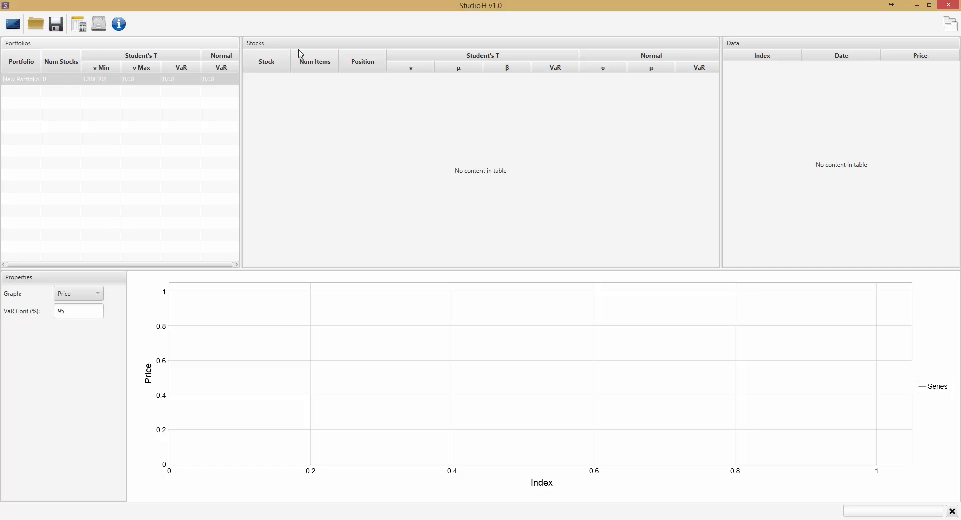
left_click(94, 44)
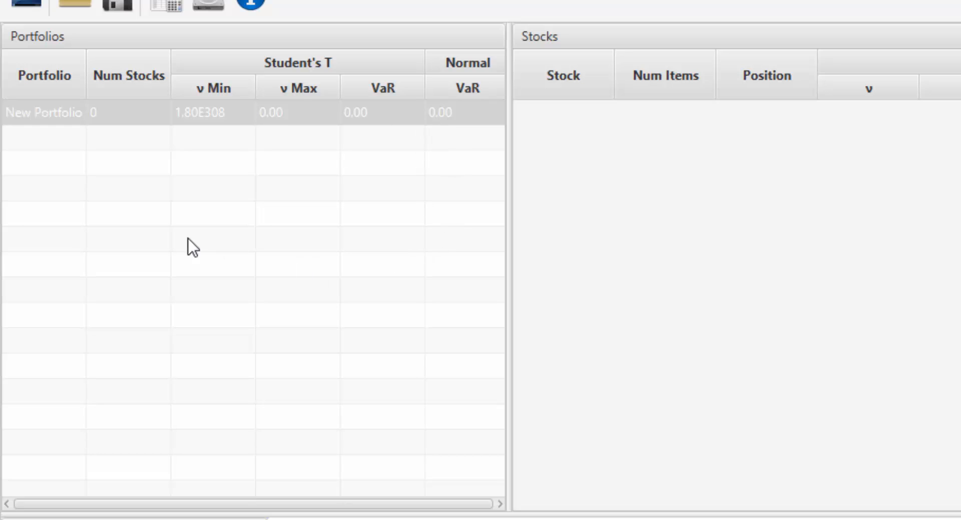
Add two more rows to the Portfolios table.
right_click(161, 208)
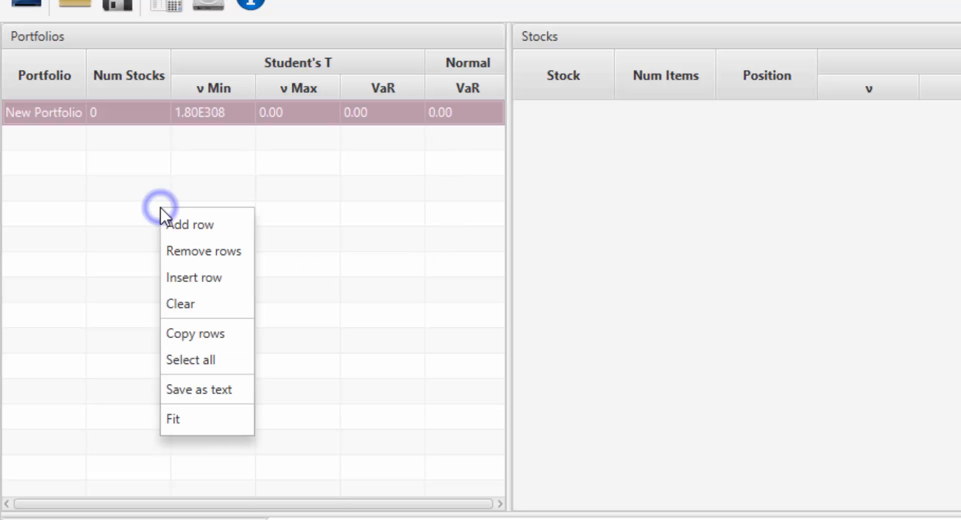
left_click(167, 228)
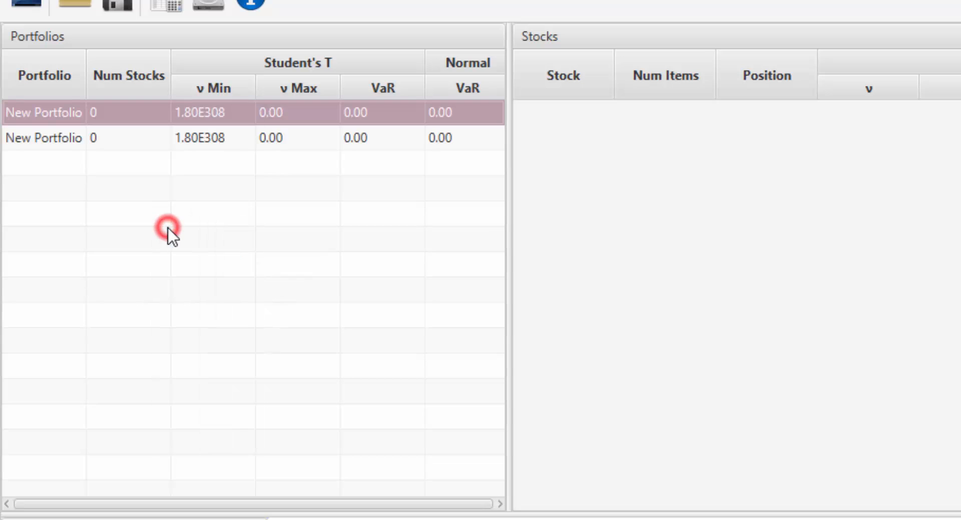
right_click(167, 227)
left_click(193, 244)
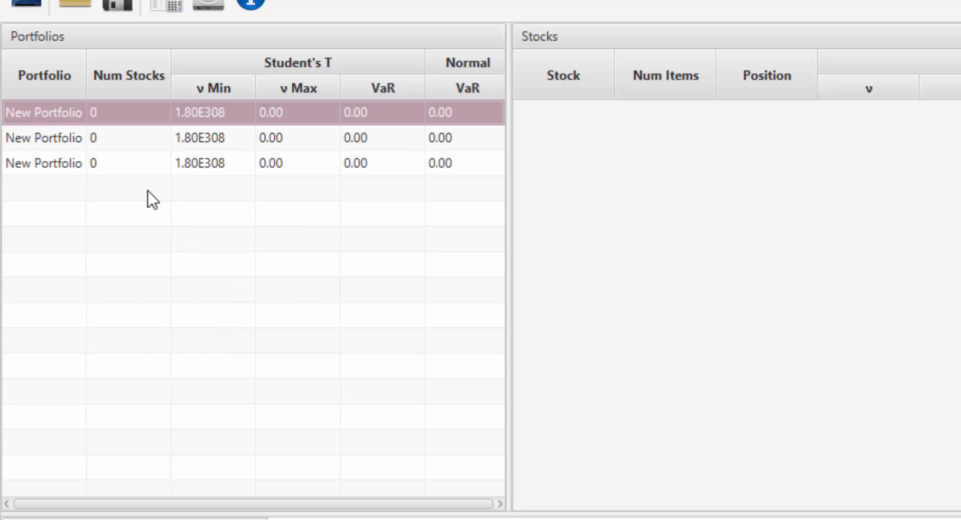
Remove the second and third rows together from the Portfolios table.
left_click(107, 133)
left_click(101, 162, "shift")
right_click(101, 160)
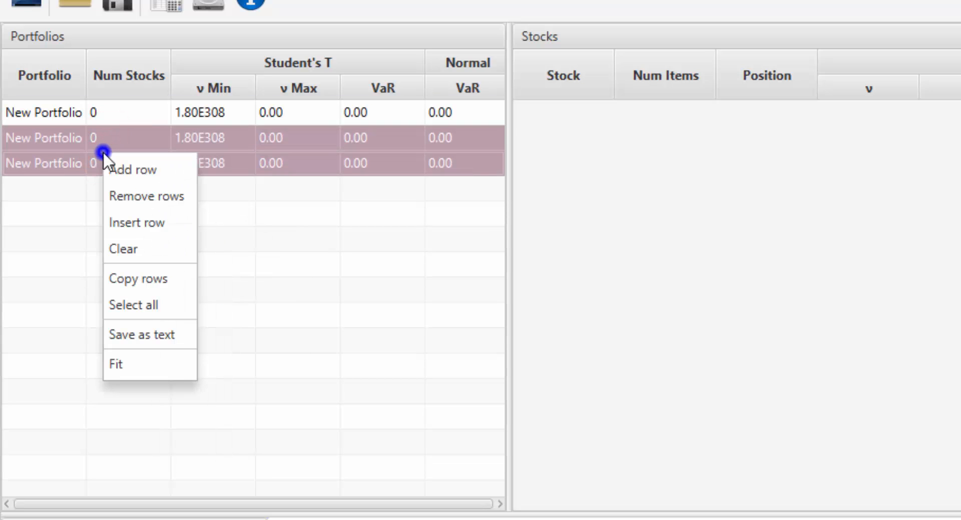
left_click(140, 194)
Clear the Portfolios table and add one new portfolio row to it.
right_click(140, 194)
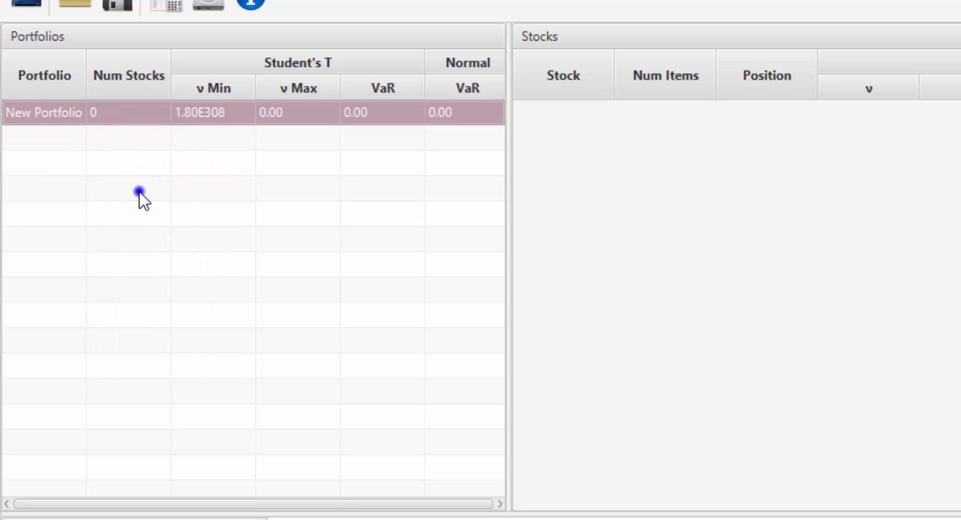
left_click(161, 287)
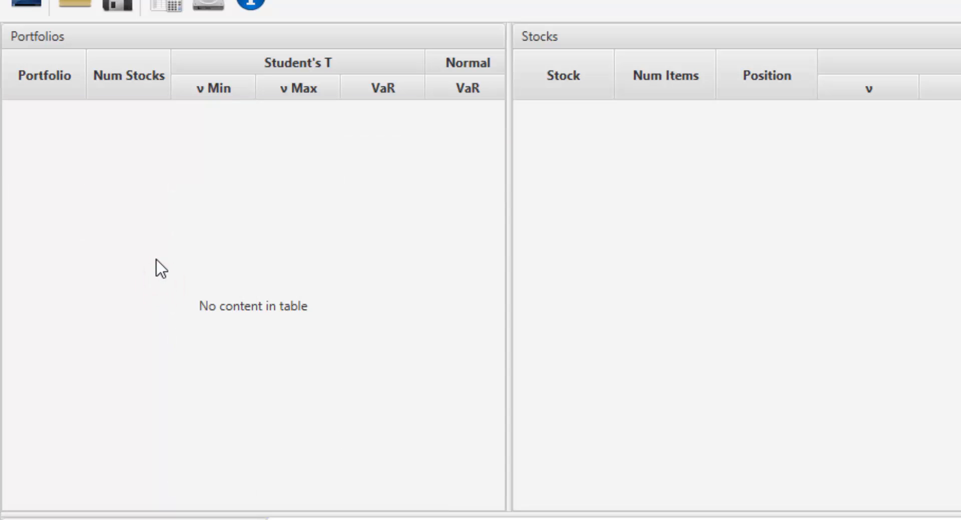
right_click(155, 260)
left_click(174, 275)
right_click(173, 271)
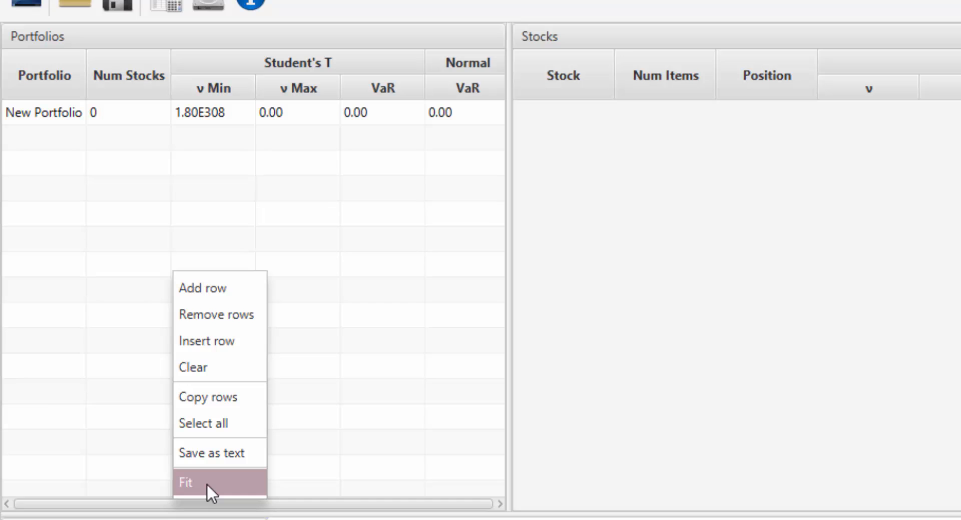
left_click(317, 289)
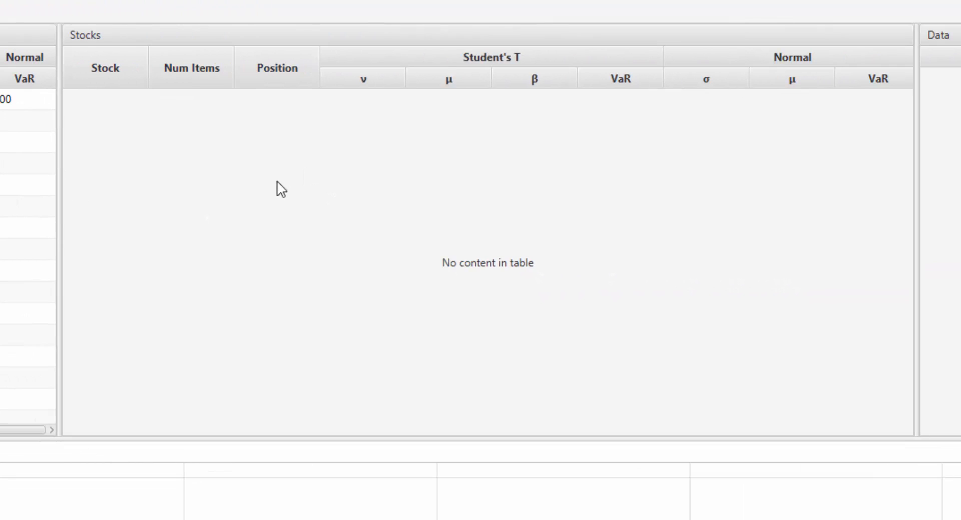
Add a stock row to the new portfolio and name the stock Test Stock.
left_click(261, 197)
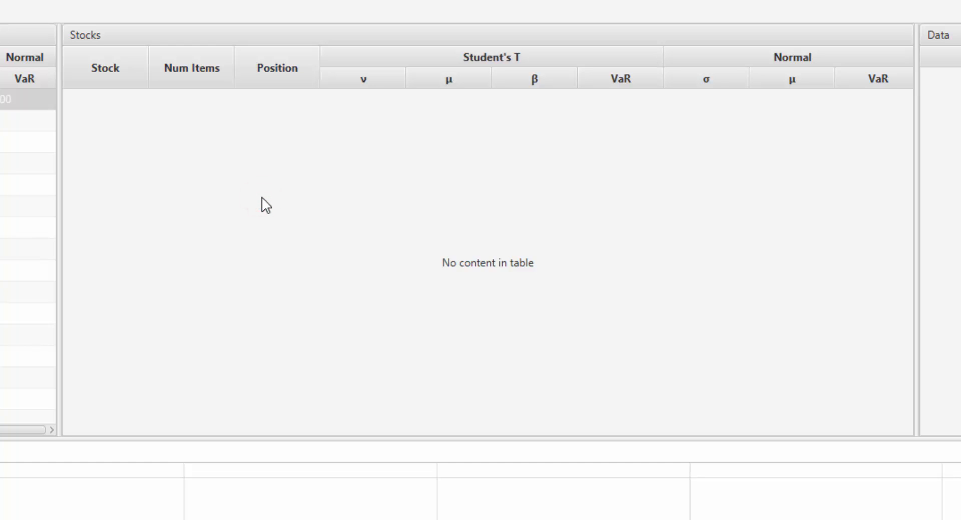
right_click(262, 197)
left_click(289, 216)
double_click(123, 99)
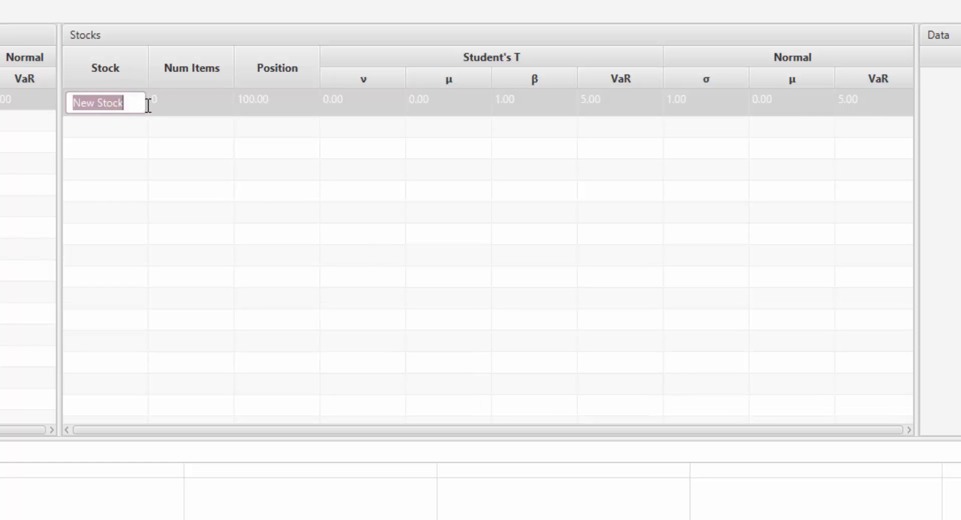
type("Test Stock")
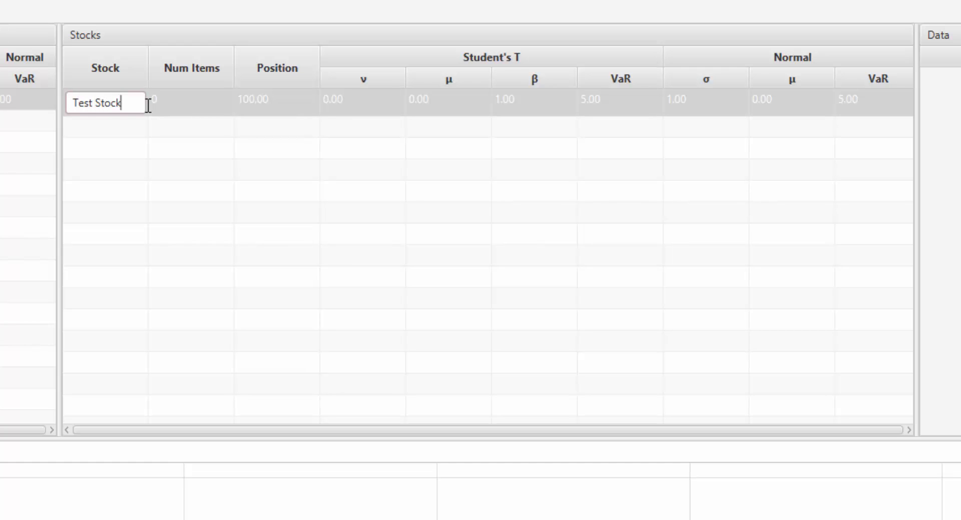
key("Return")
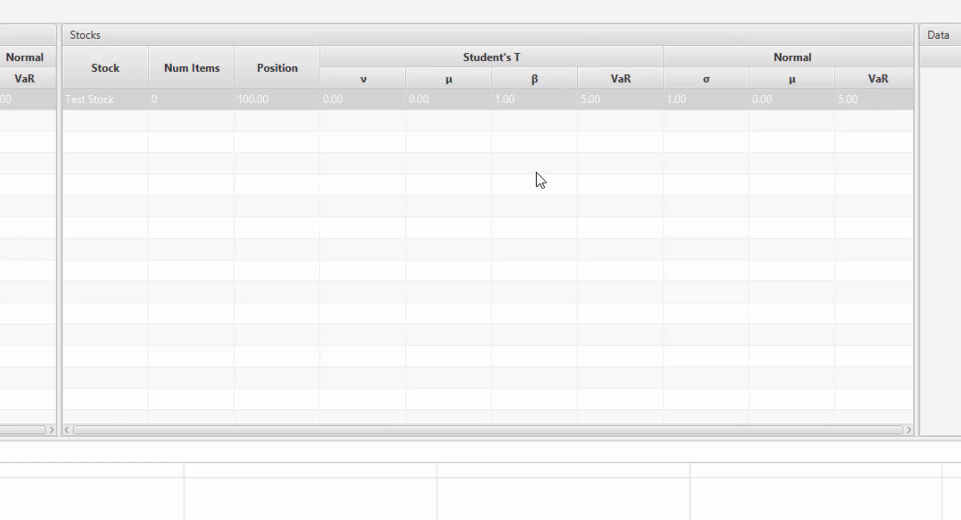
right_click(232, 186)
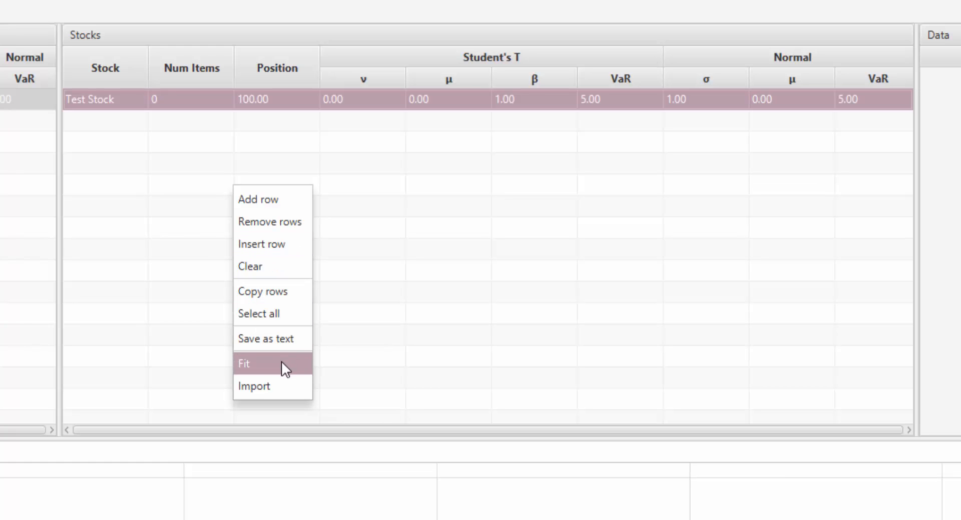
left_click(140, 239)
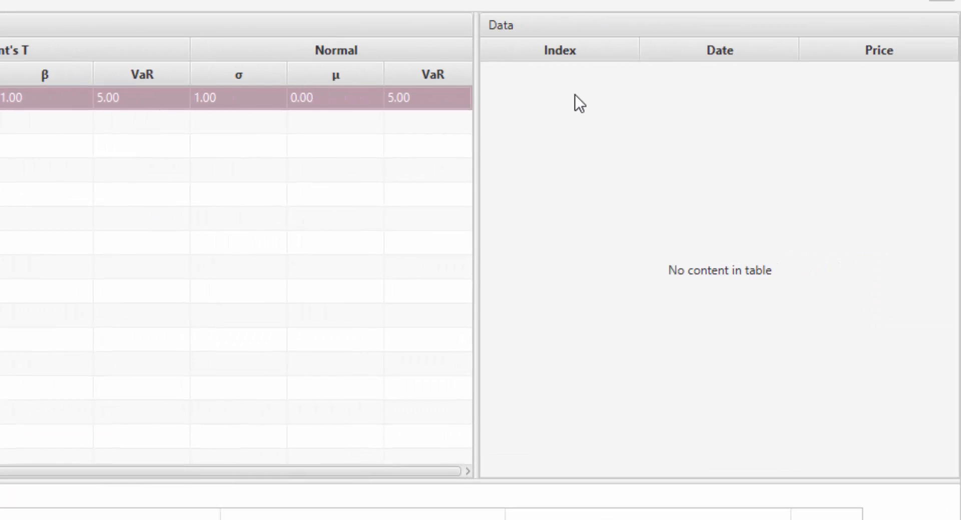
left_click(574, 17)
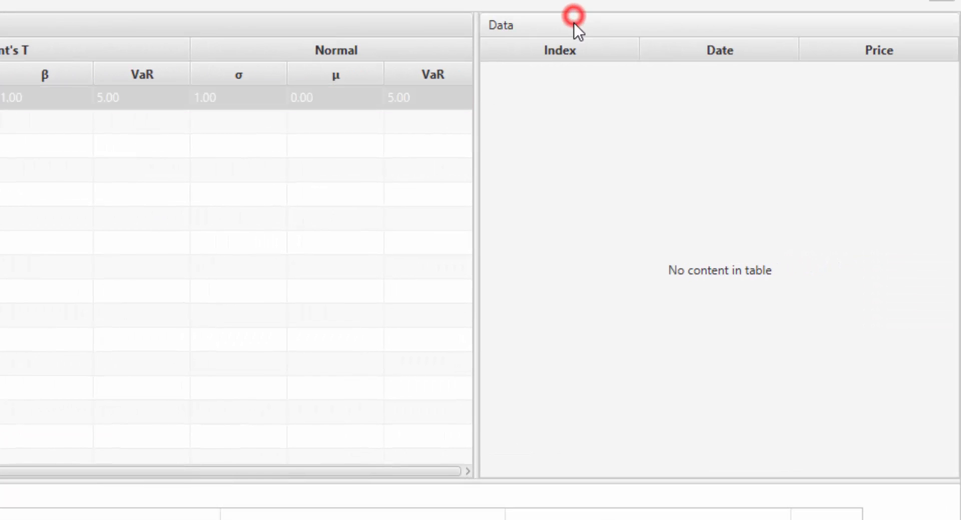
Add two rows to the Data table of Test Stock.
right_click(602, 208)
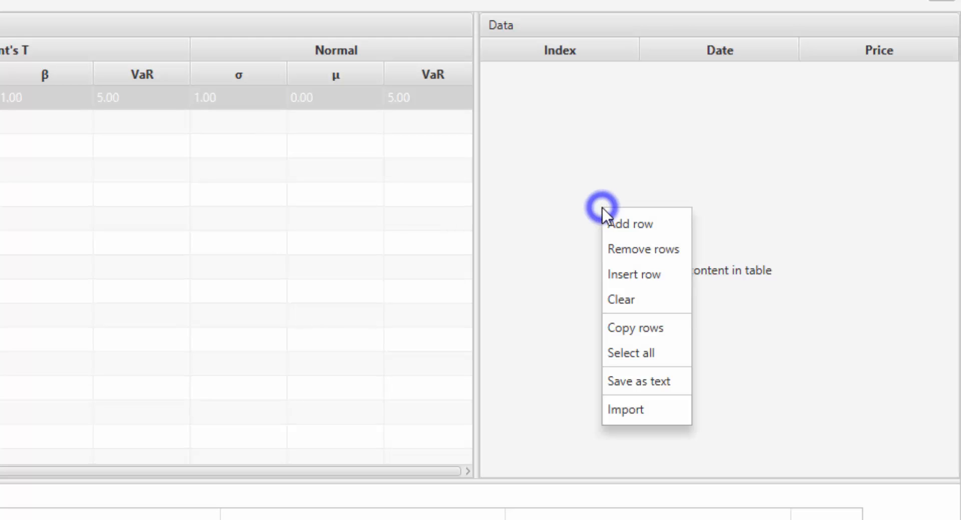
left_click(644, 220)
right_click(614, 178)
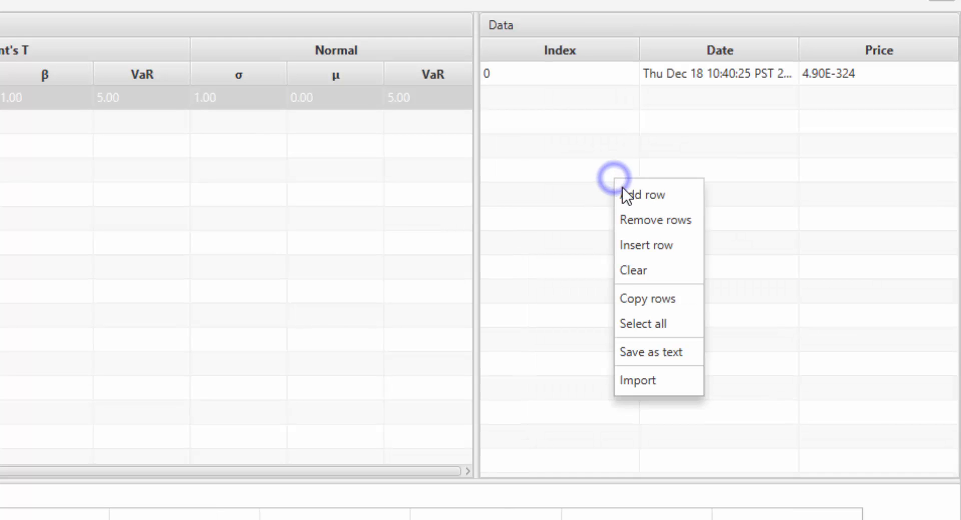
left_click(629, 195)
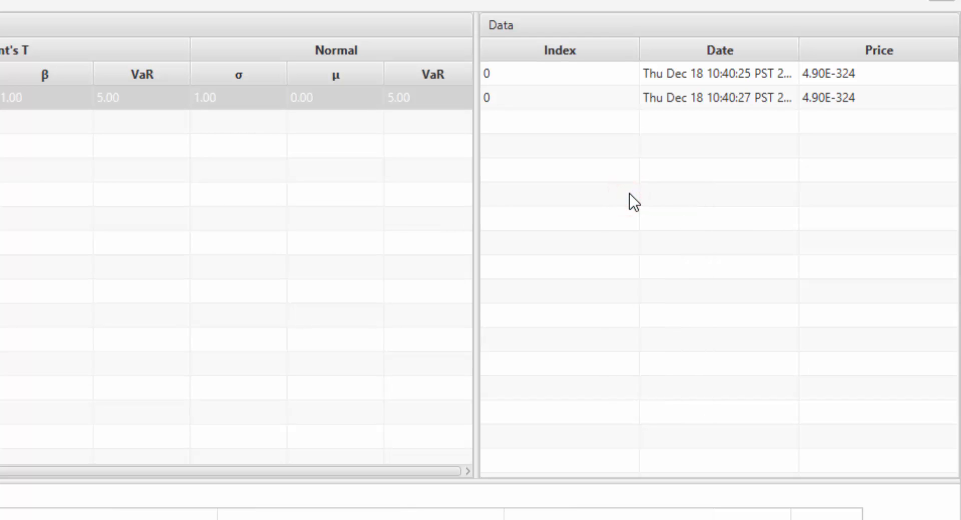
Set the price to 2 in the first data row and to 3 in the second.
left_click(884, 64)
left_click(884, 64)
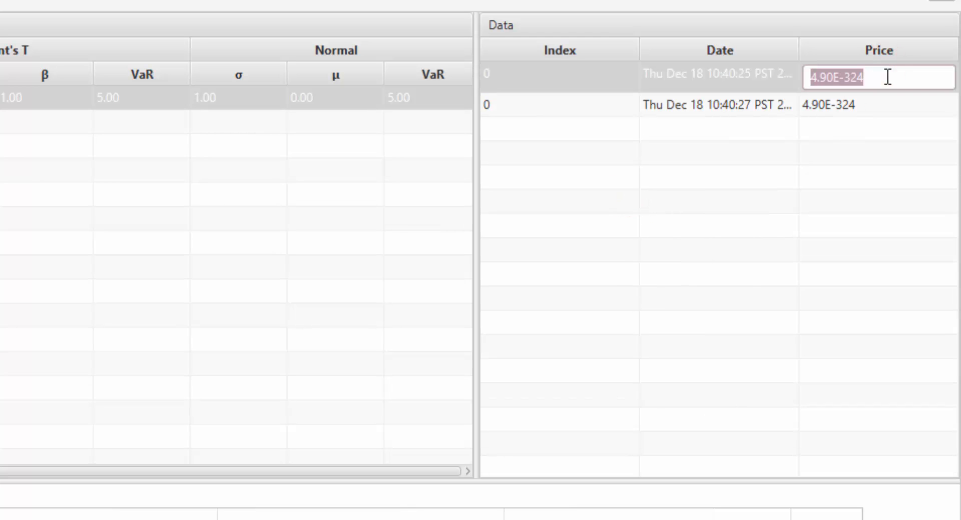
type("2")
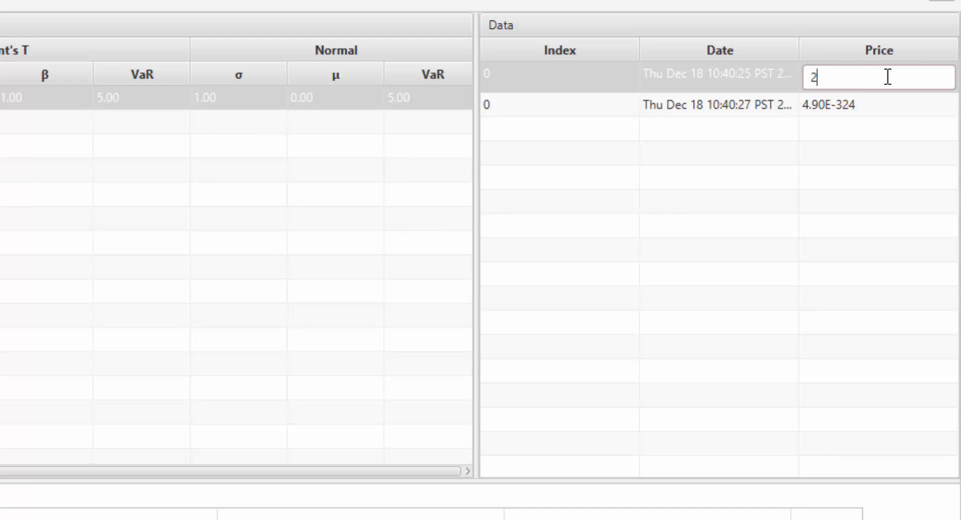
key("Return")
left_click(883, 88)
left_click(884, 88)
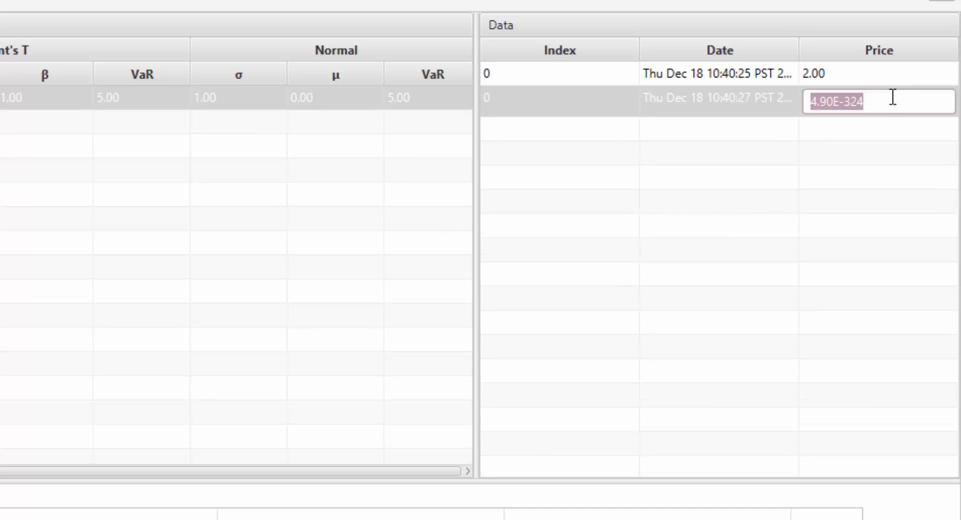
type("3")
key("Return")
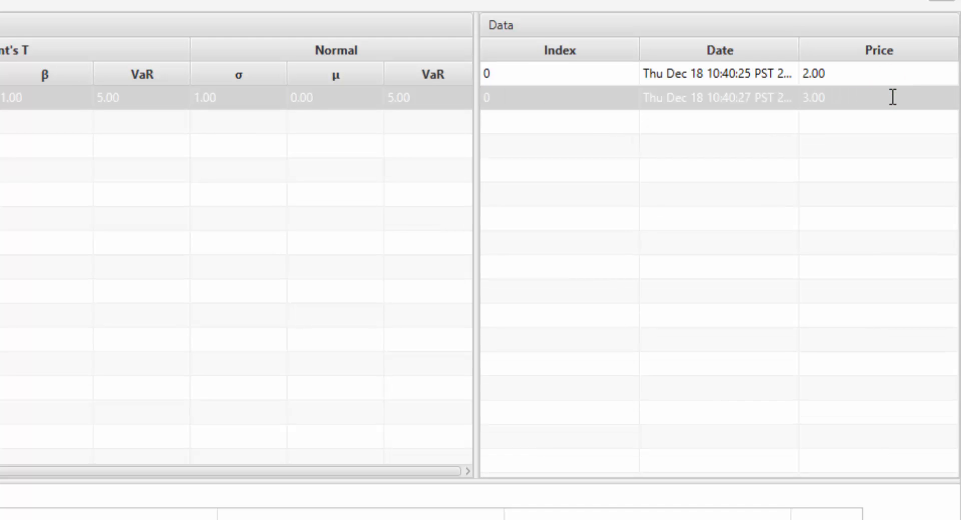
Clear all rows from the Data table of Test Stock.
left_click(733, 75)
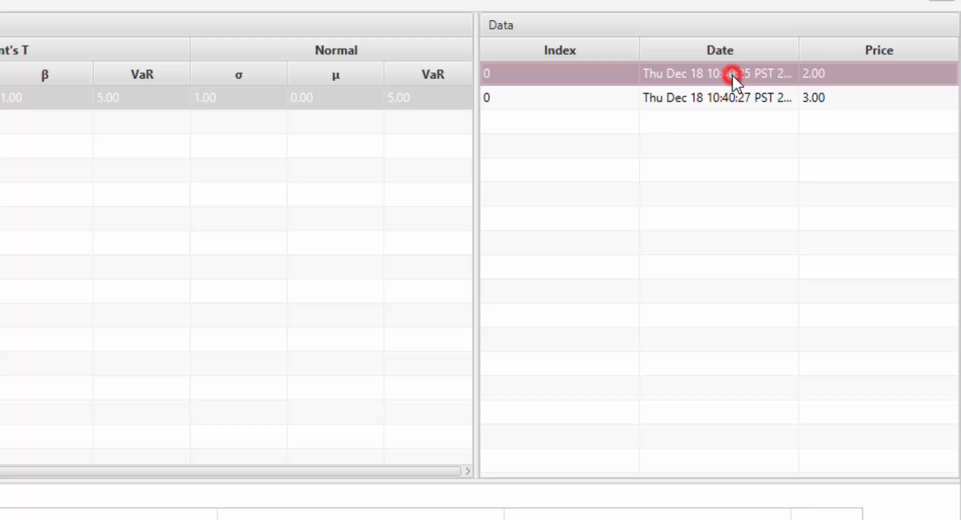
right_click(630, 157)
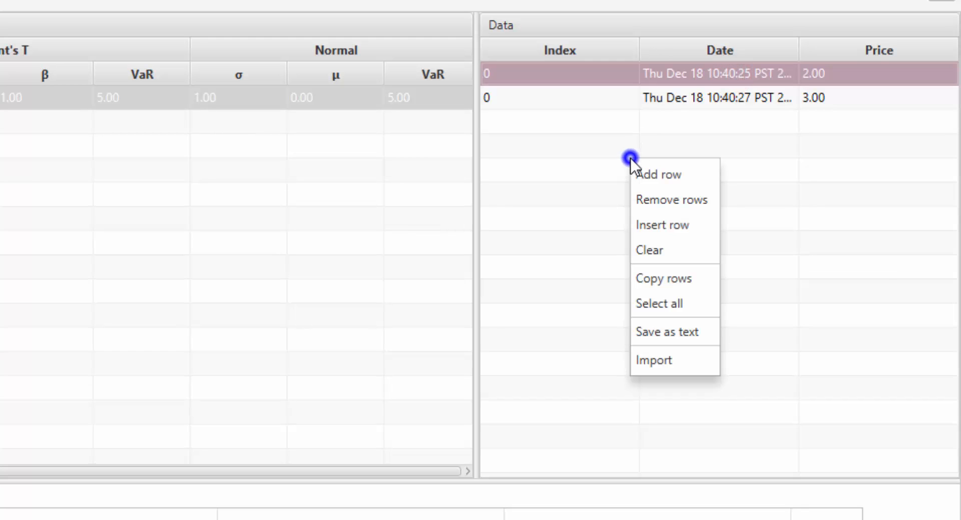
left_click(655, 249)
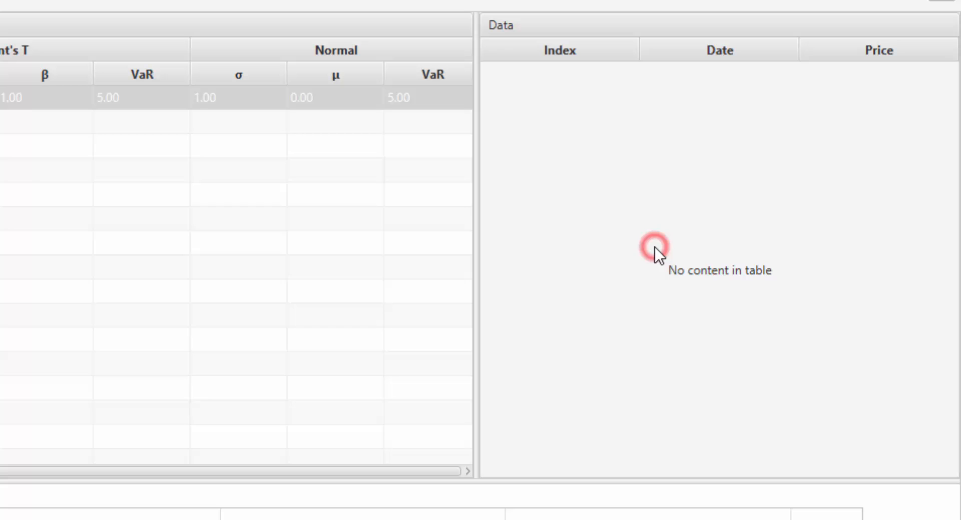
Start a data import for Test Stock and choose GOOG-NASDAQ_MSFT.csv from the data folder in Downloads as the source file.
right_click(630, 172)
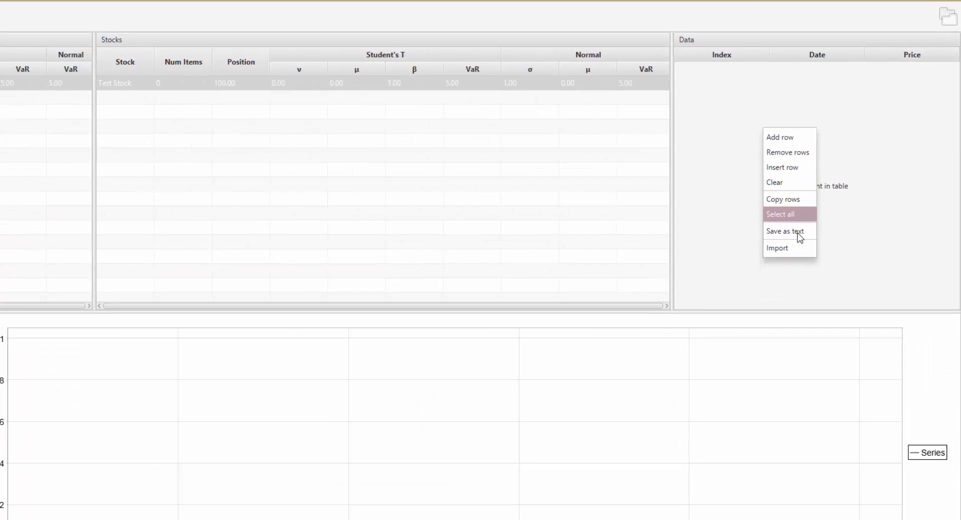
left_click(796, 249)
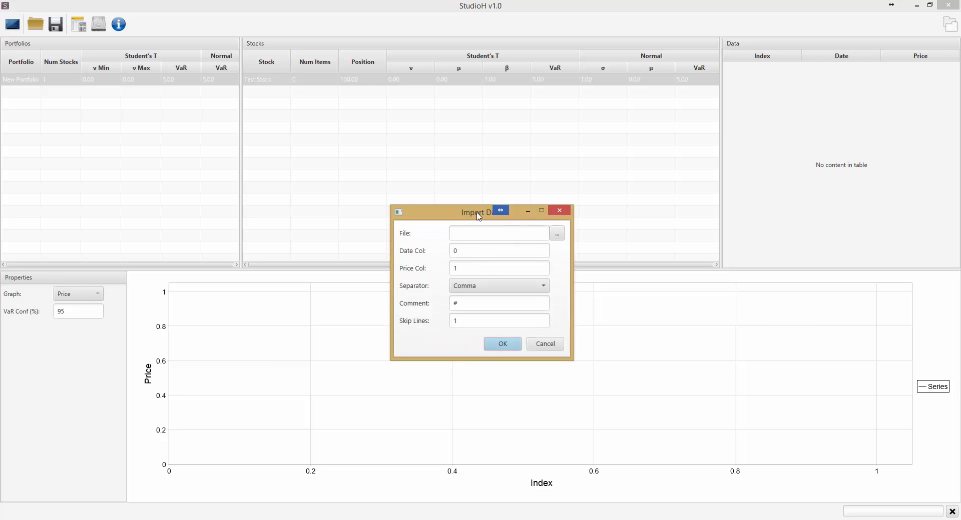
left_click_drag(452, 210, 411, 101)
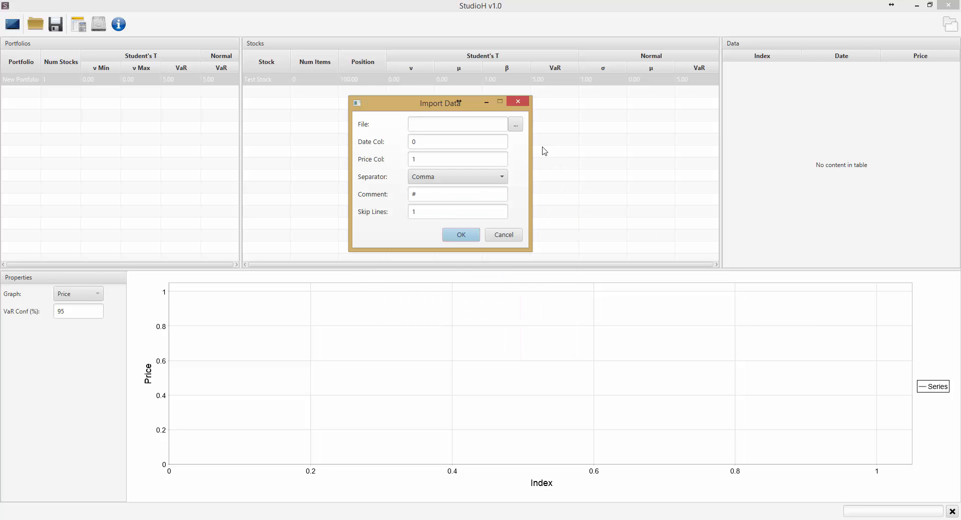
left_click(515, 124)
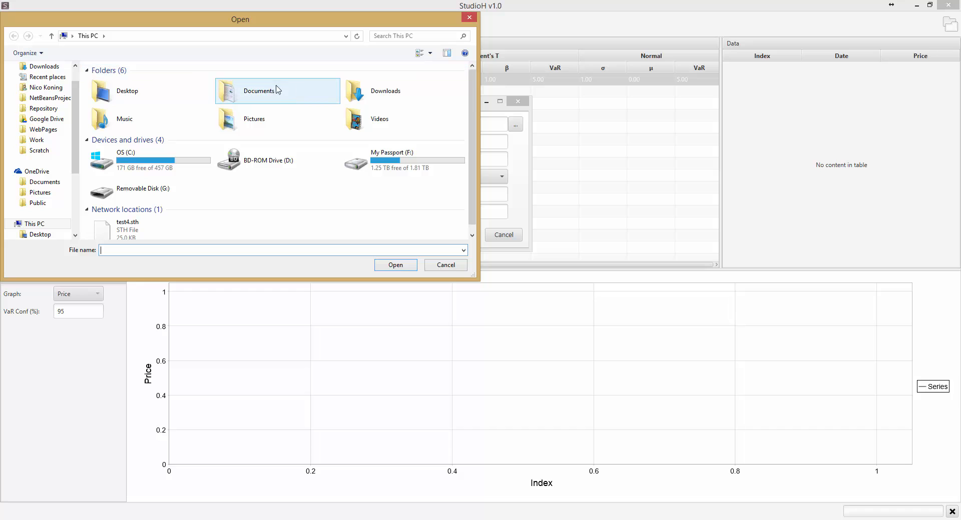
double_click(259, 91)
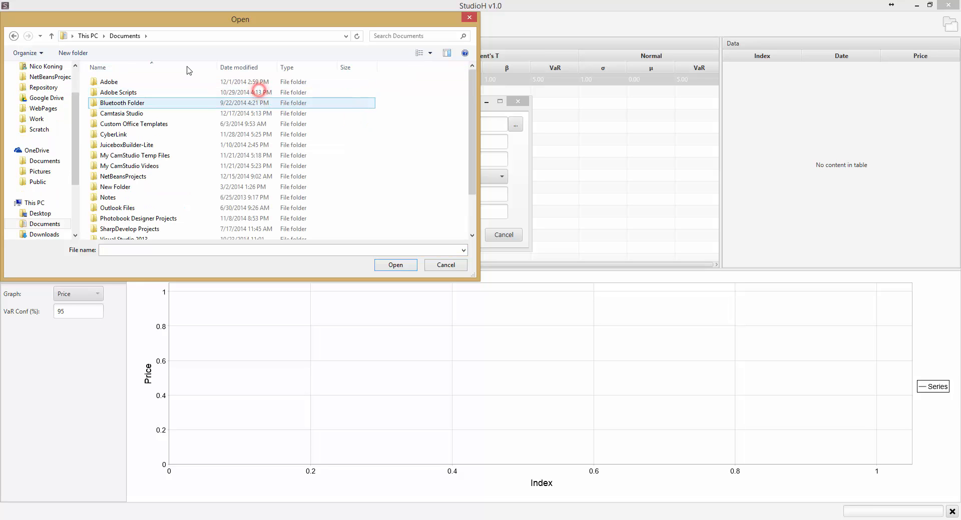
left_click(13, 35)
double_click(370, 97)
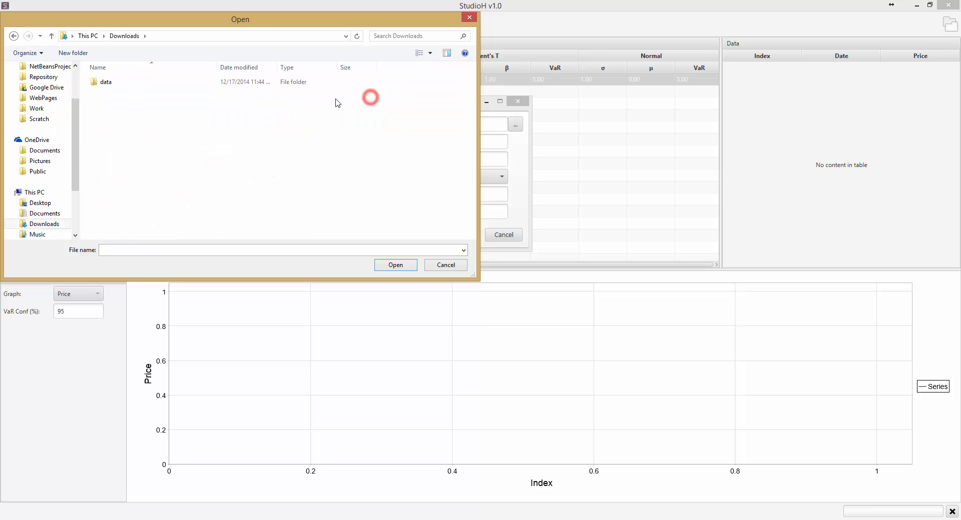
double_click(108, 82)
left_click(119, 102)
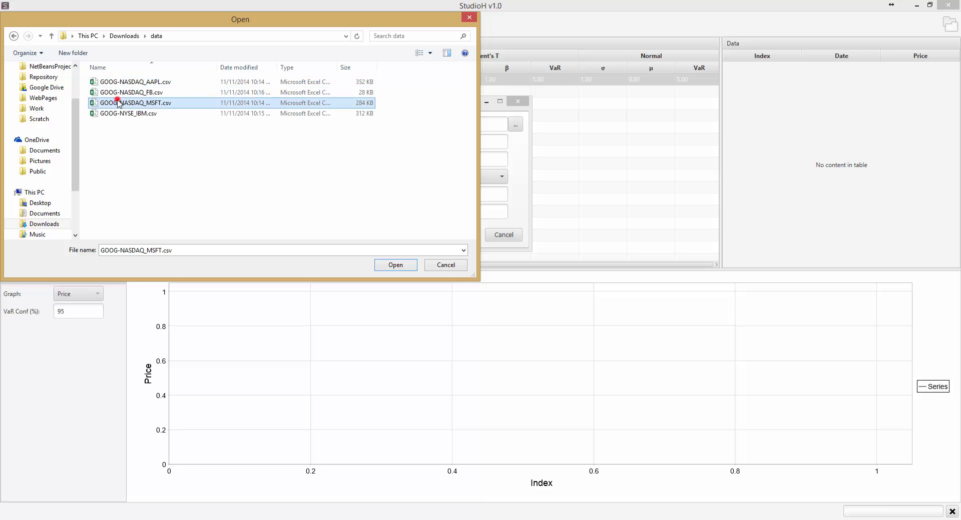
left_click(394, 265)
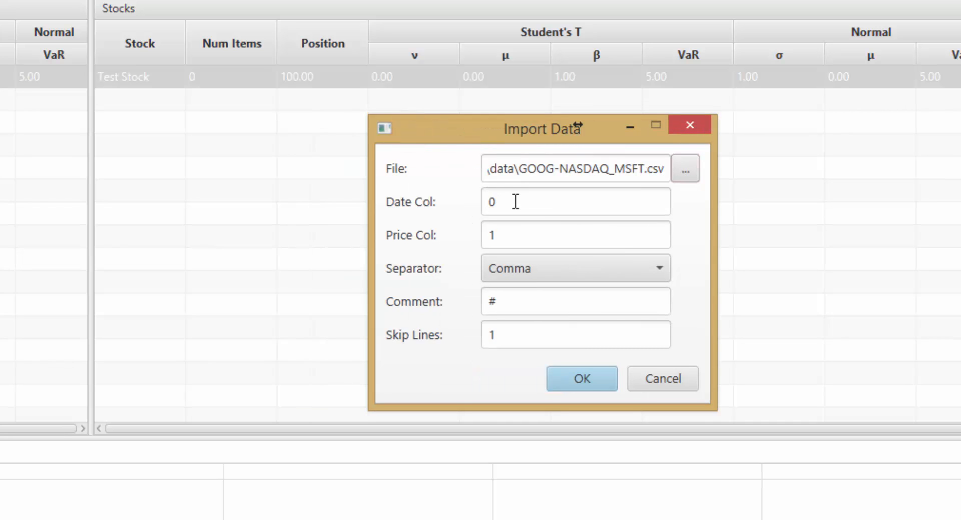
Import the chosen file with date column 0, price column 1, comma separator, # as comment character and 1 skipped line.
left_click(516, 236)
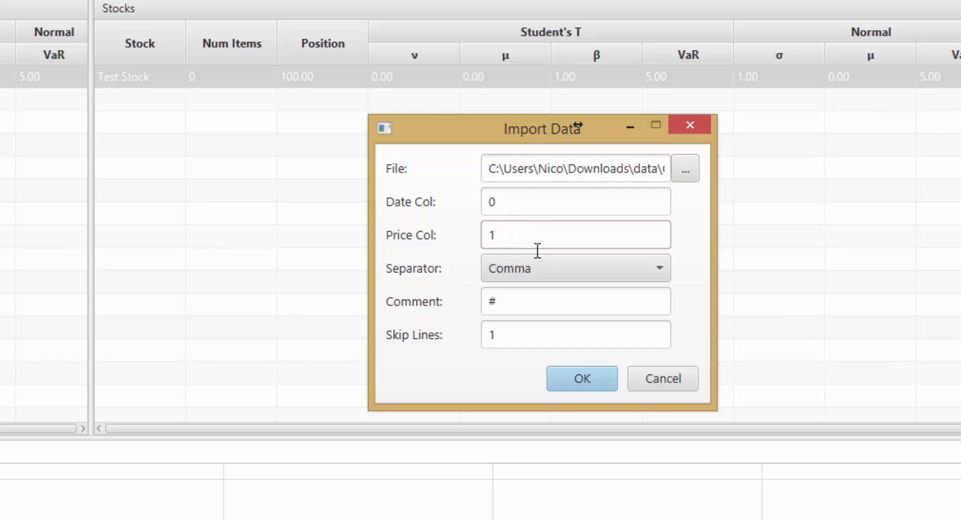
left_click(655, 267)
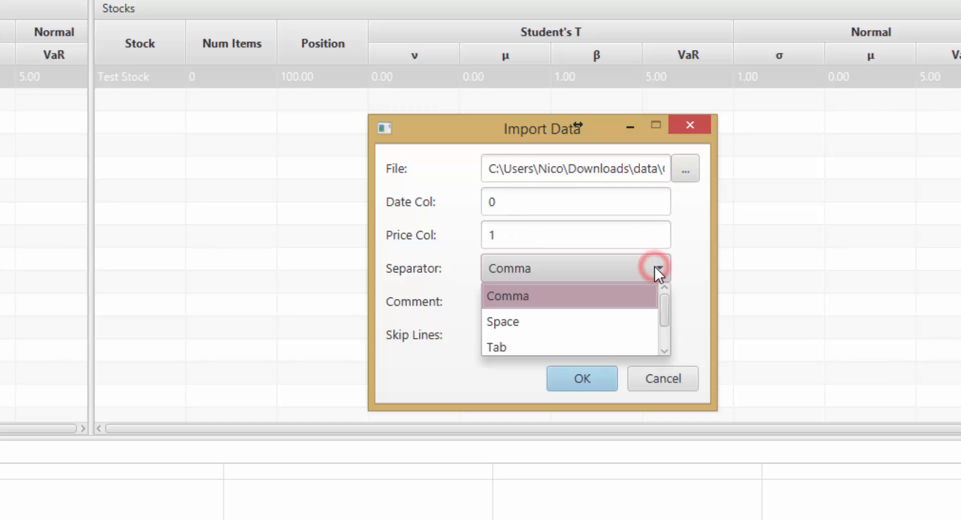
left_click_drag(662, 304, 632, 272)
left_click(632, 271)
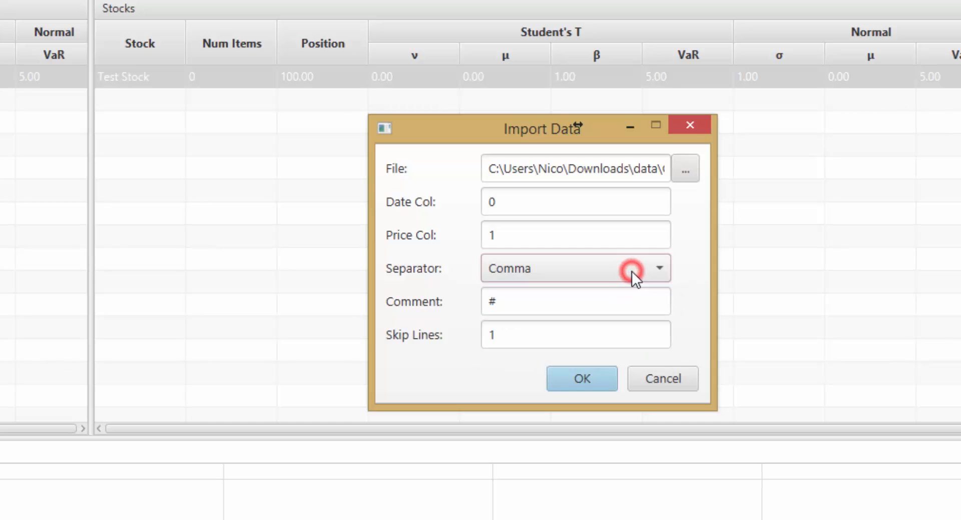
left_click(585, 303)
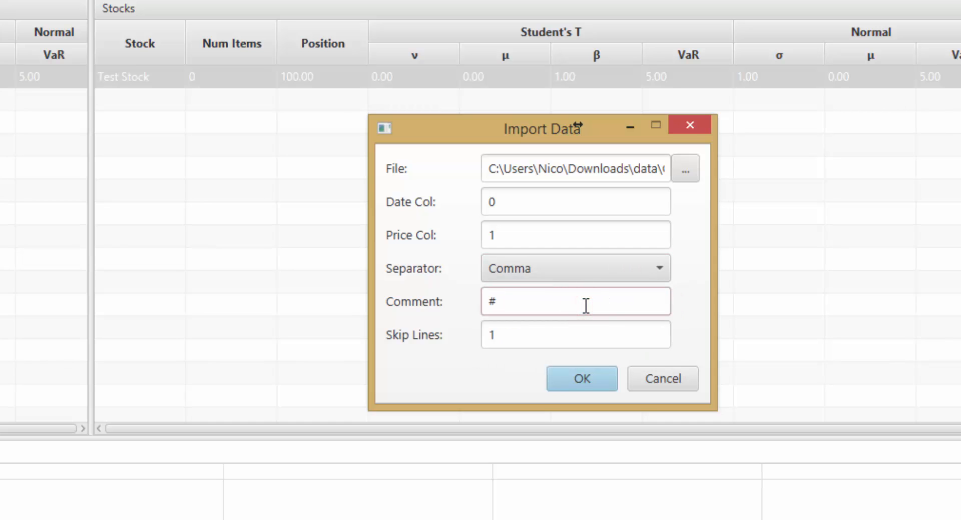
left_click(565, 335)
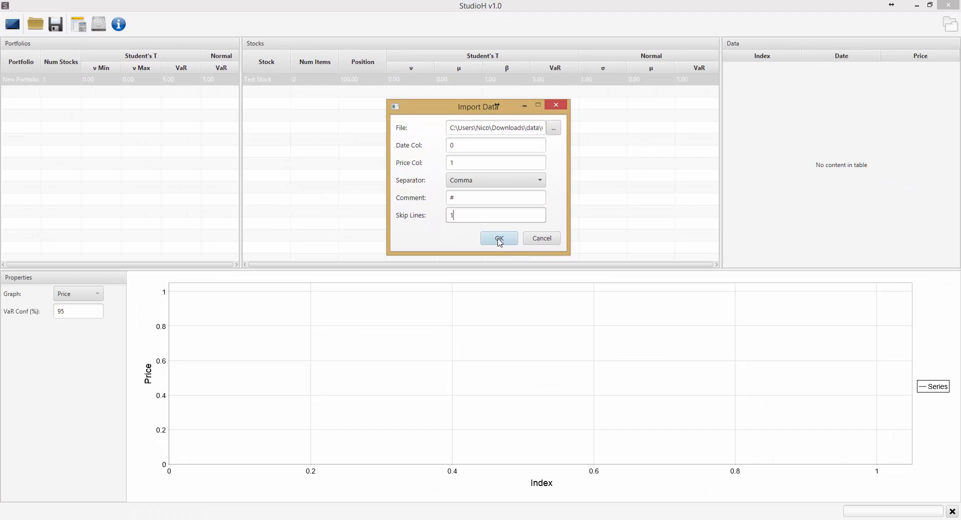
left_click(580, 380)
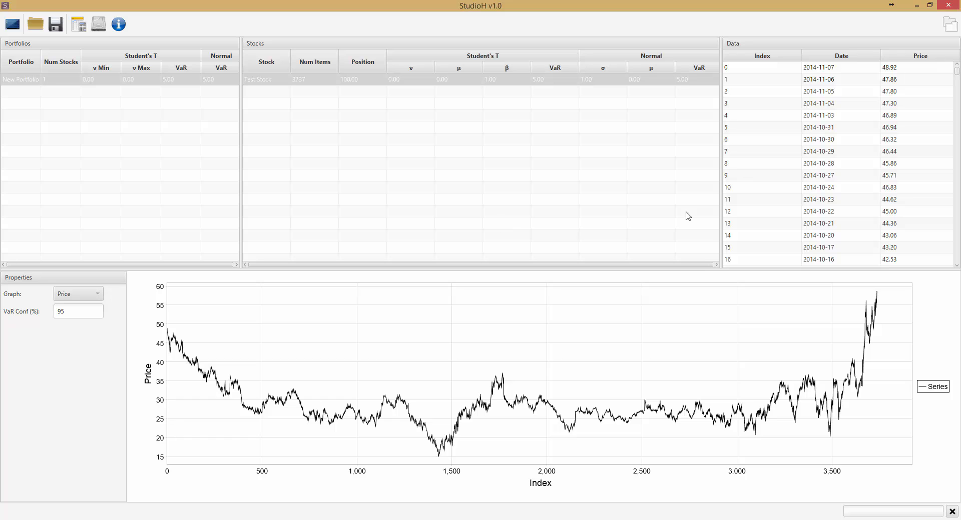
Switch the graph of Test Stock from prices to Returns and fit the stock's return distributions.
mouse_move(956, 75)
left_mouse_down()
mouse_move(937, 204)
mouse_move(949, 71)
left_mouse_up()
left_click(98, 295)
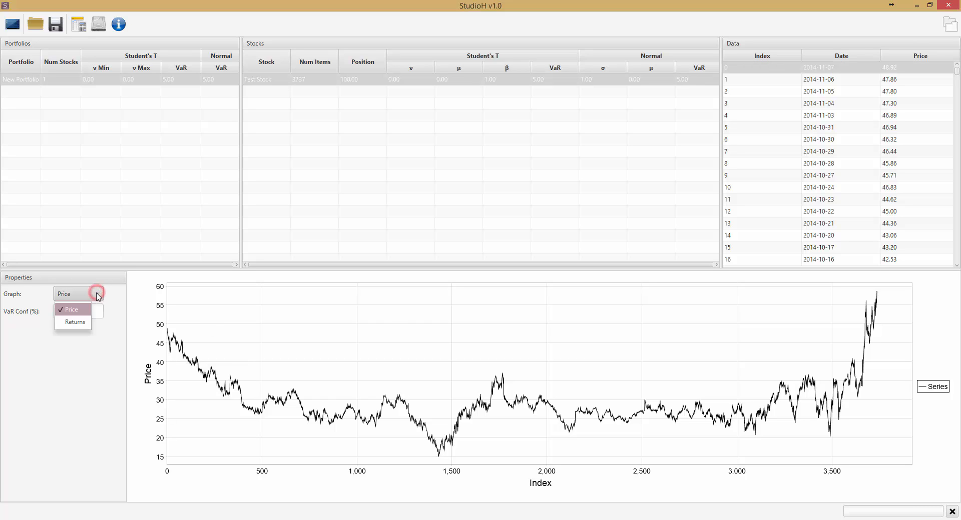
left_click(83, 322)
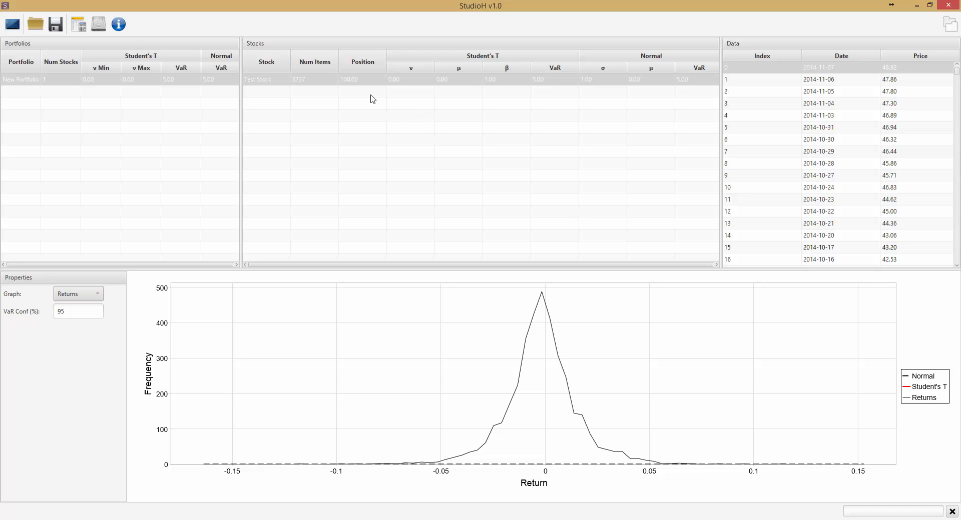
right_click(308, 84)
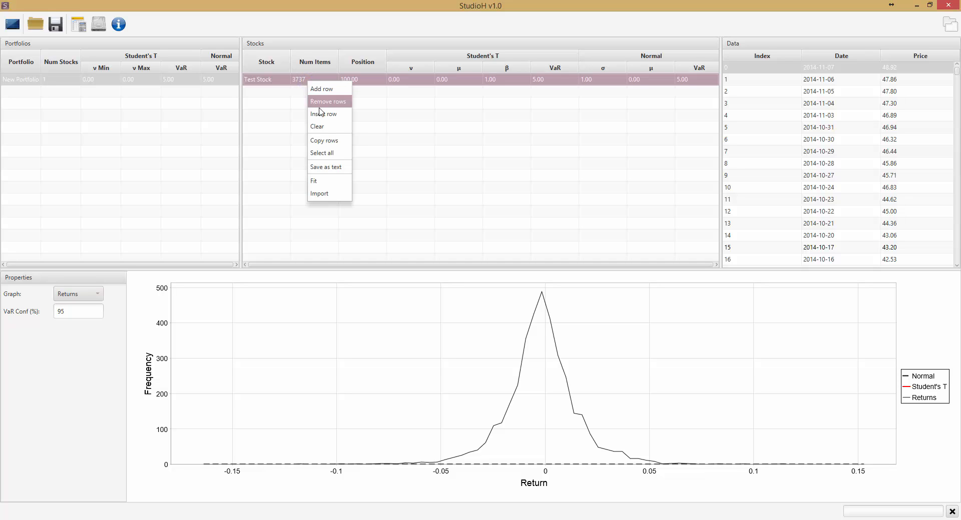
left_click(330, 188)
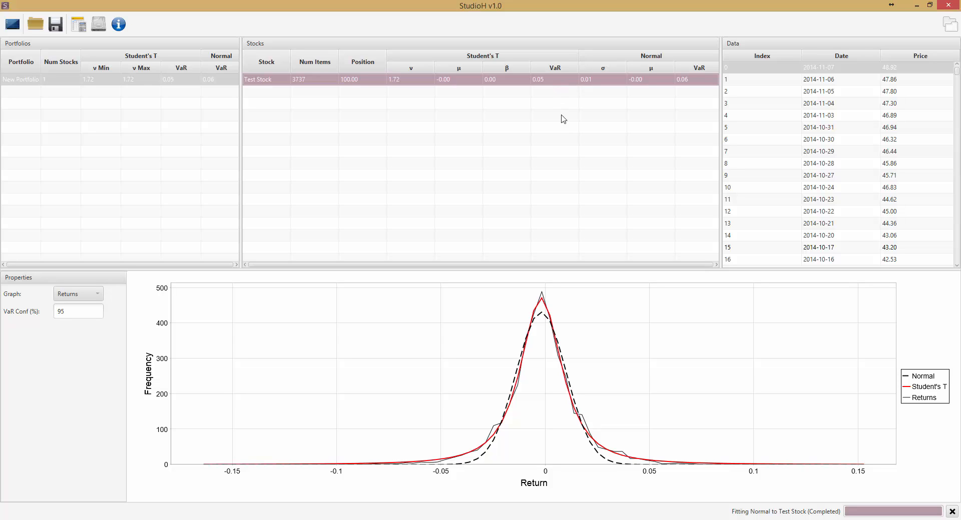
Clear all stocks from the Stocks table and start a new import into it, browsing for the source files.
right_click(492, 149)
left_click(516, 196)
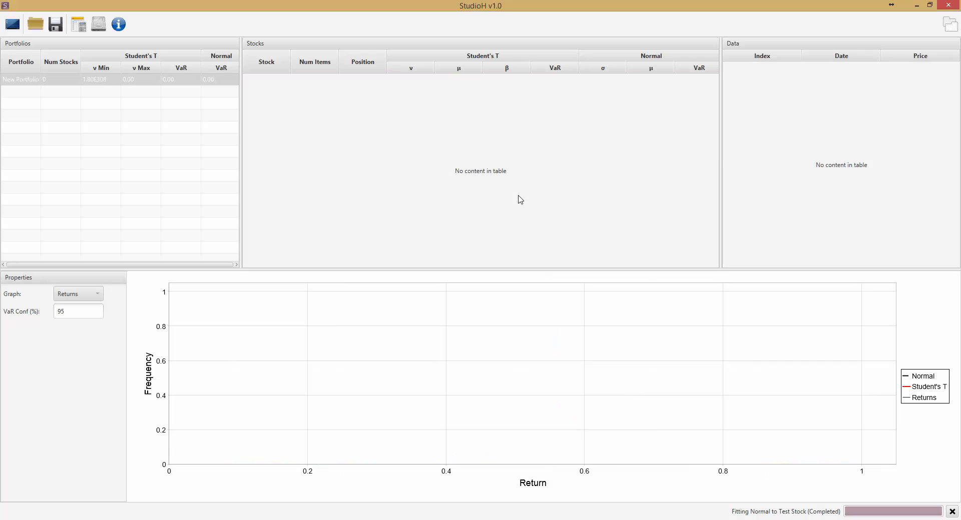
right_click(349, 127)
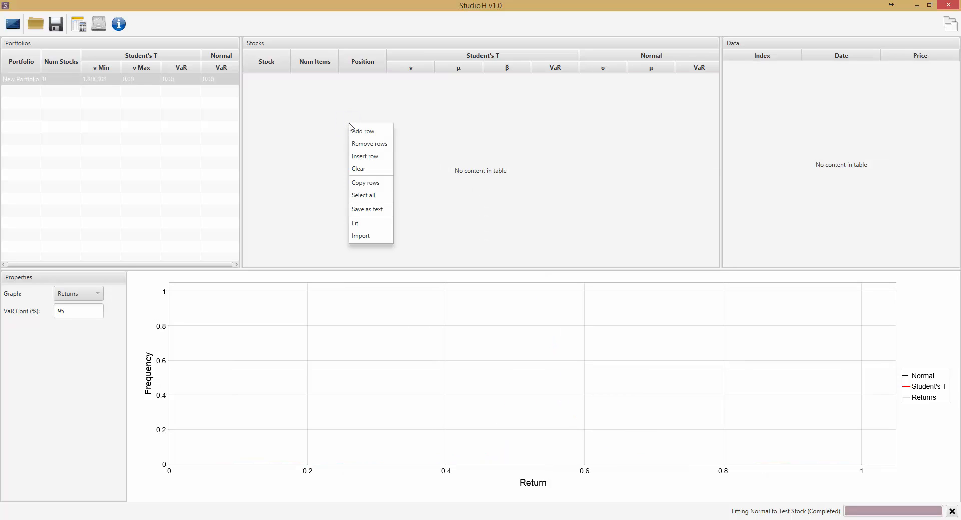
left_click(362, 236)
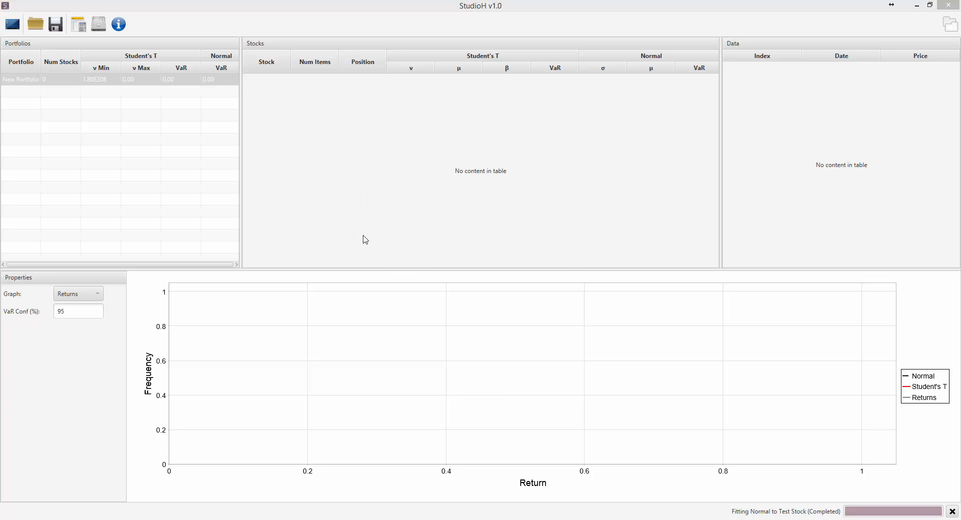
left_click_drag(429, 208, 379, 103)
left_click(508, 129)
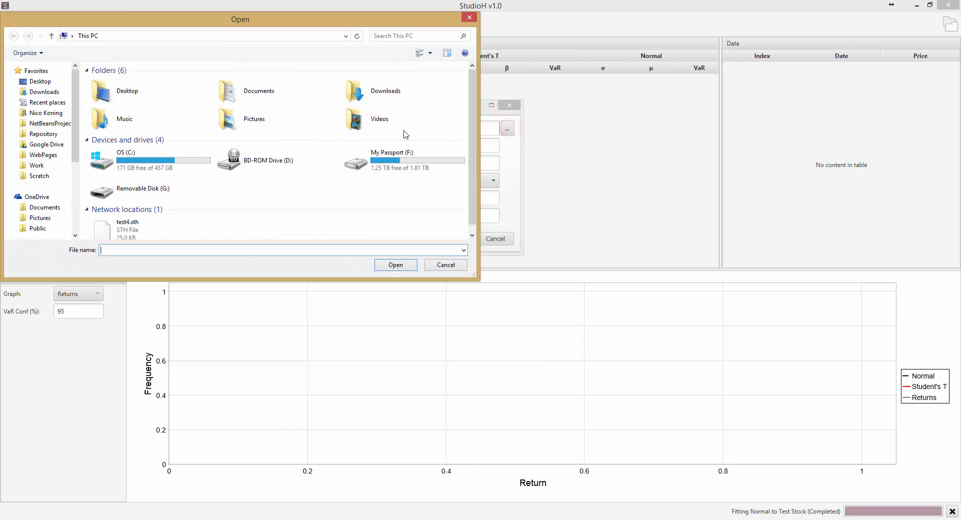
Import all four CSV files (AAPL, FB, MSFT and IBM) from the data folder in Downloads, using the preset import settings.
double_click(365, 98)
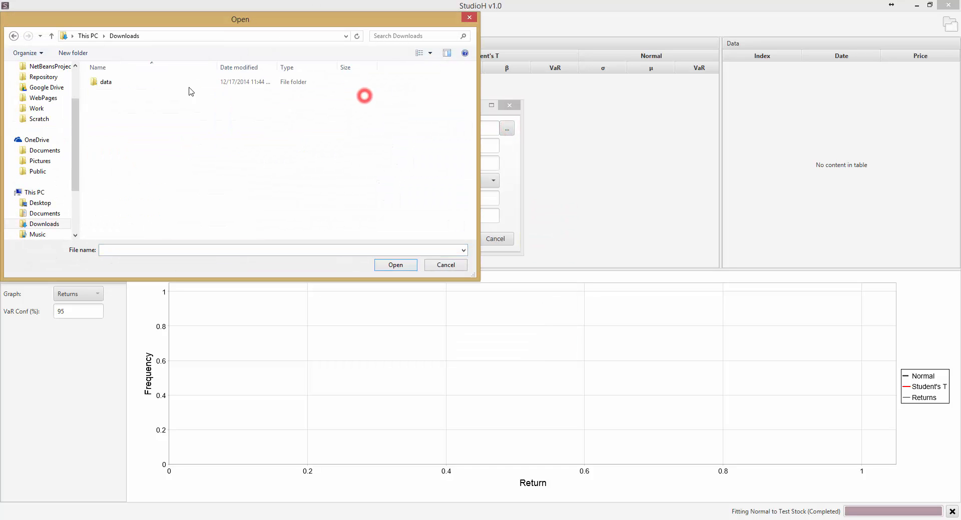
double_click(110, 78)
left_click(111, 78)
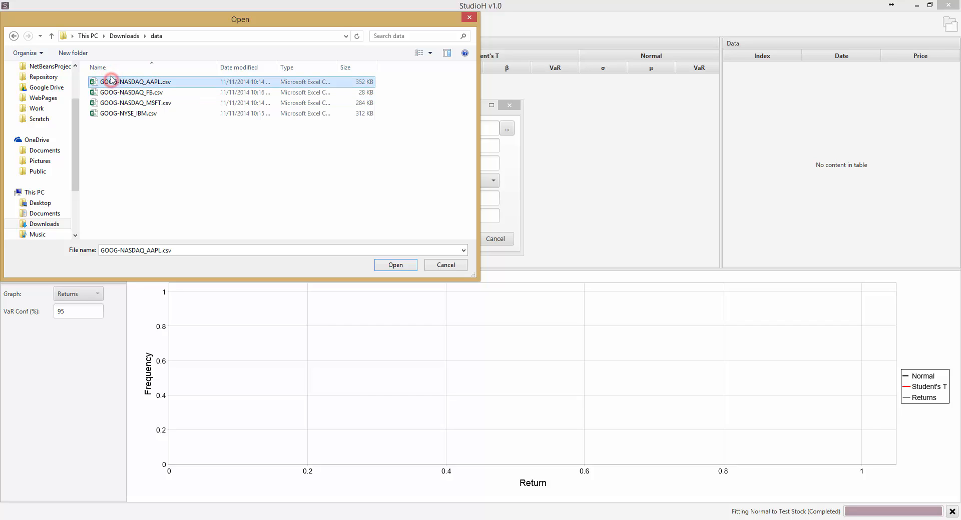
key("shift+Down")
key("shift+Down")
key("shift+Down")
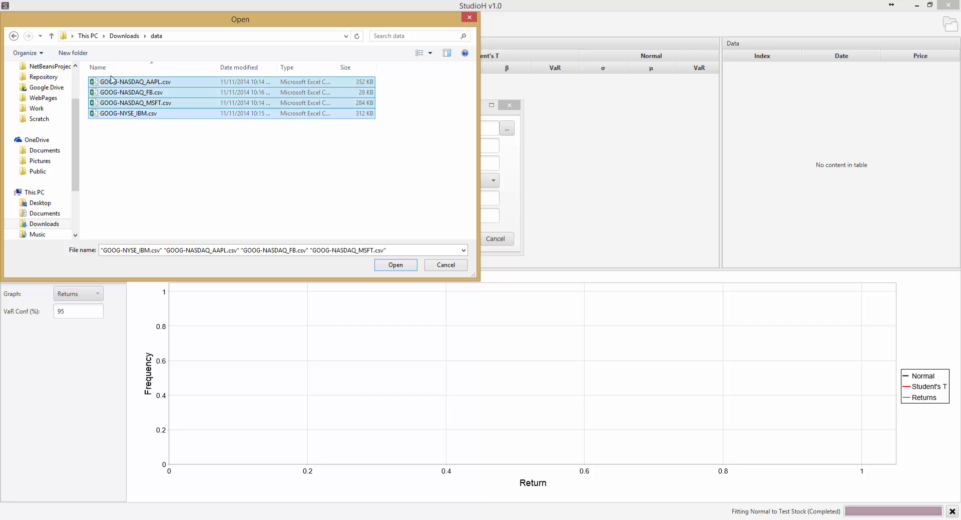
left_click(401, 265)
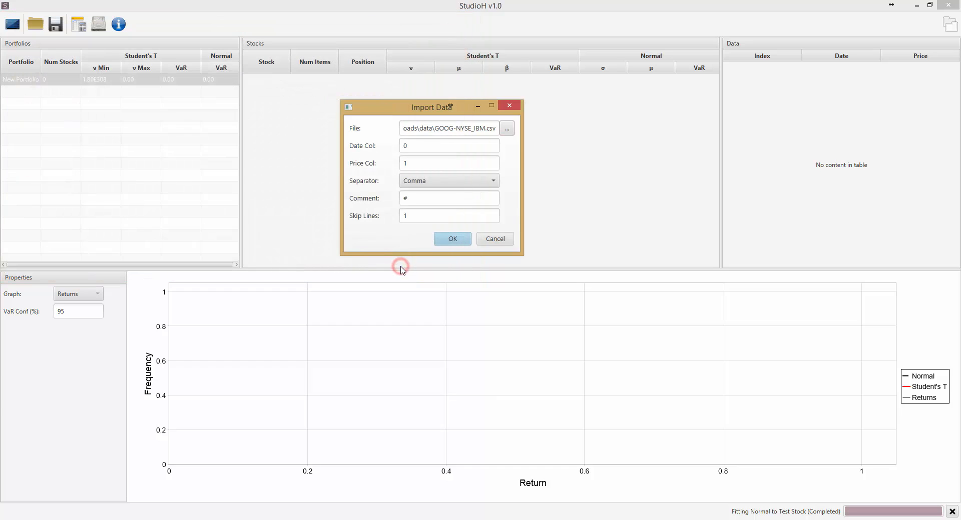
left_click(452, 239)
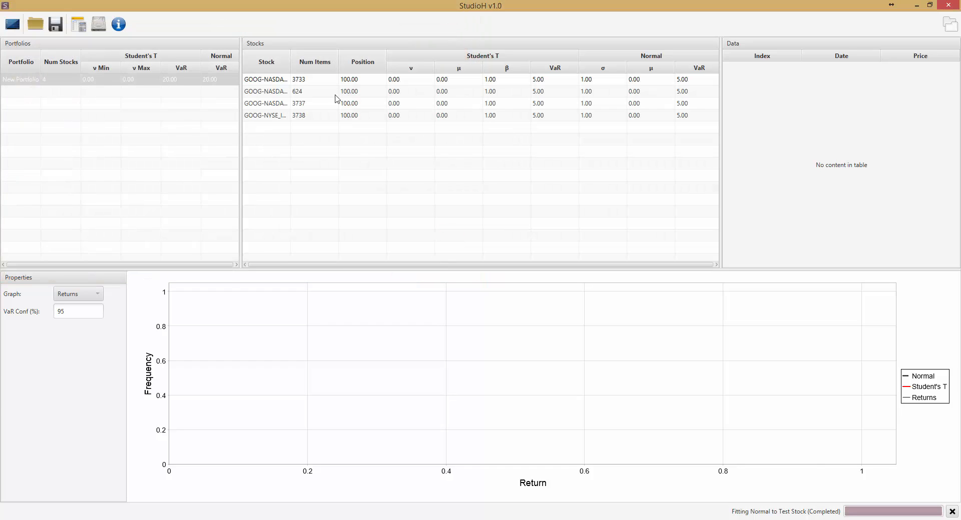
Look through the imported stocks and run Fit on the whole portfolio.
left_click(279, 81)
key("Down")
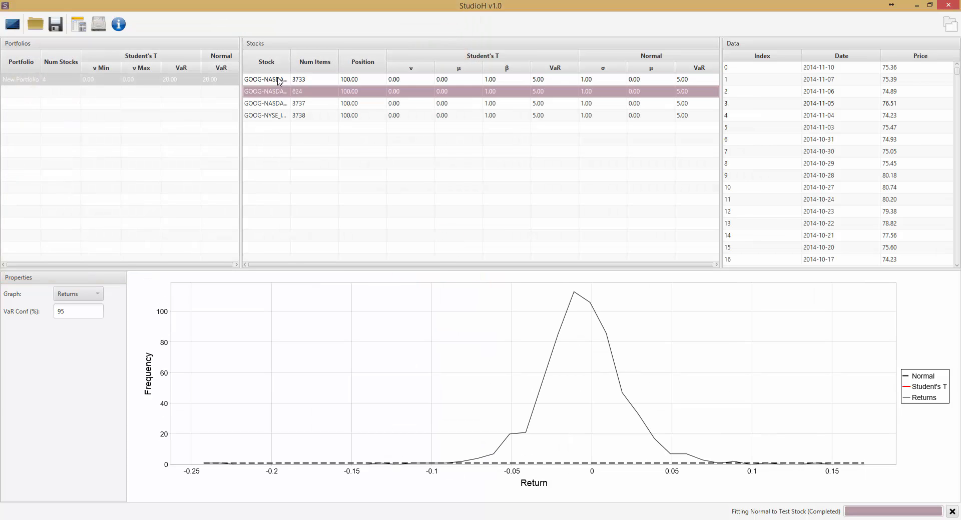
key("Down")
key("Down")
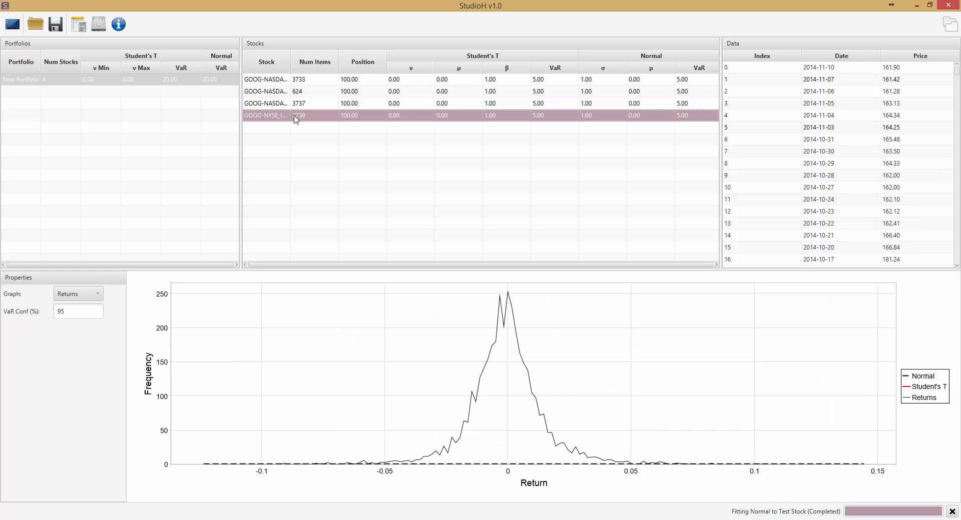
right_click(58, 82)
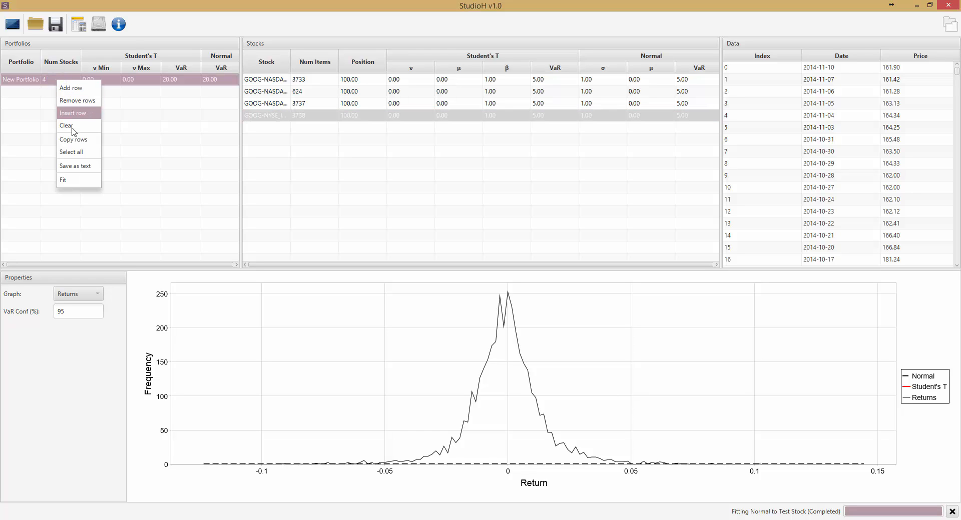
left_click(68, 183)
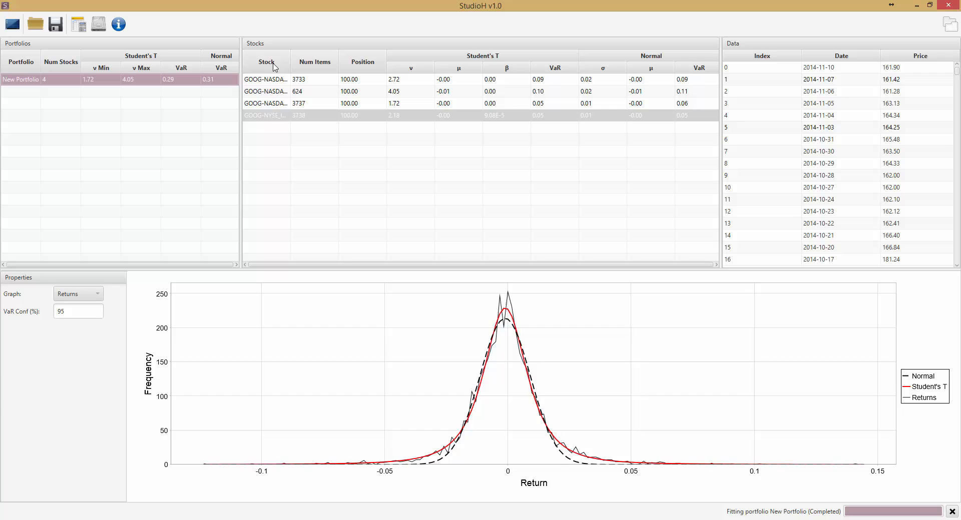
Examine the returns graph and fitted Normal and Student's T curves of each stock in the portfolio.
left_click(271, 78)
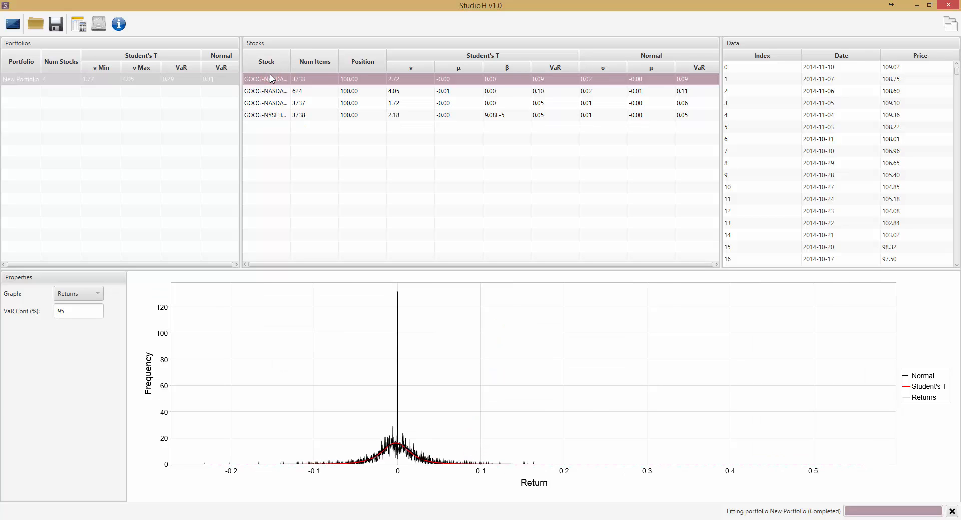
key("Down")
key("Down")
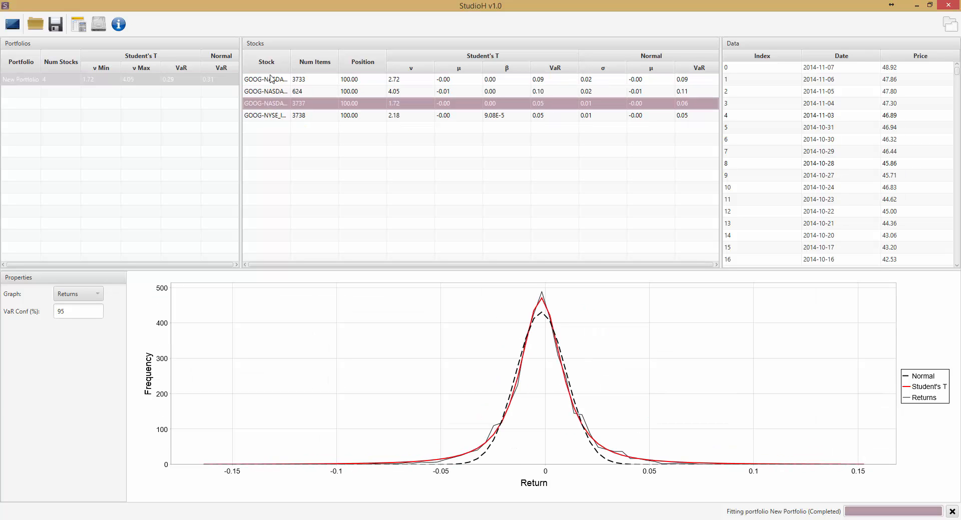
key("Down")
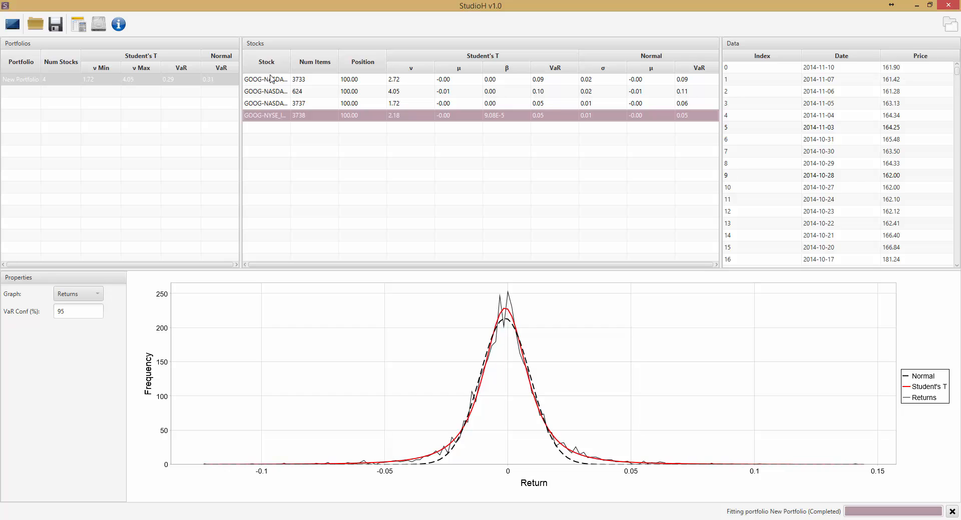
key("Up")
key("Up")
key("Up")
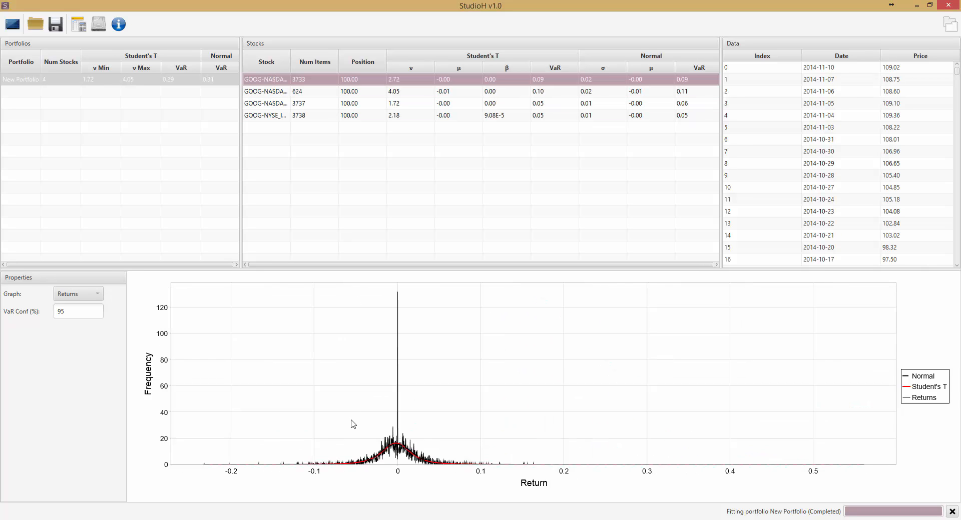
Zoom in on and pan around the central peak of the first stock's returns graph, and reset the range.
left_click_drag(335, 420, 470, 488)
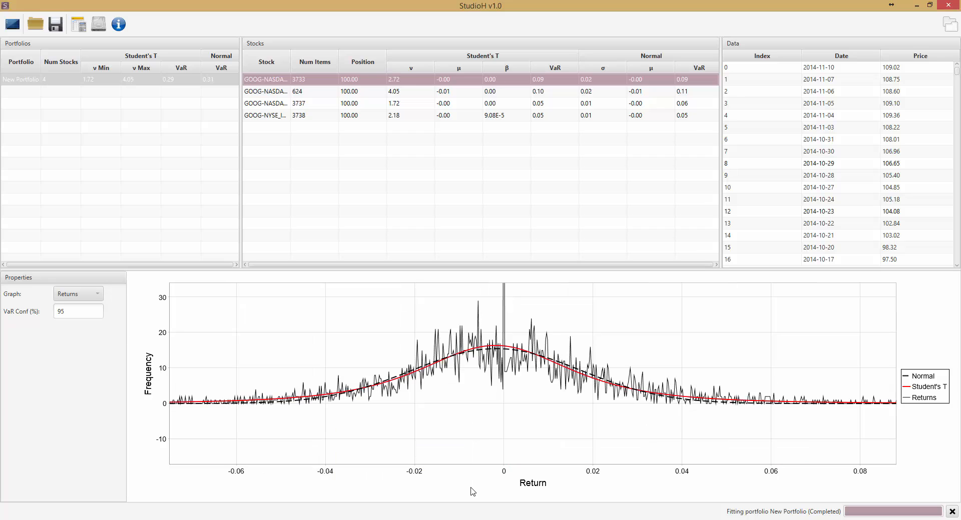
right_click(470, 337)
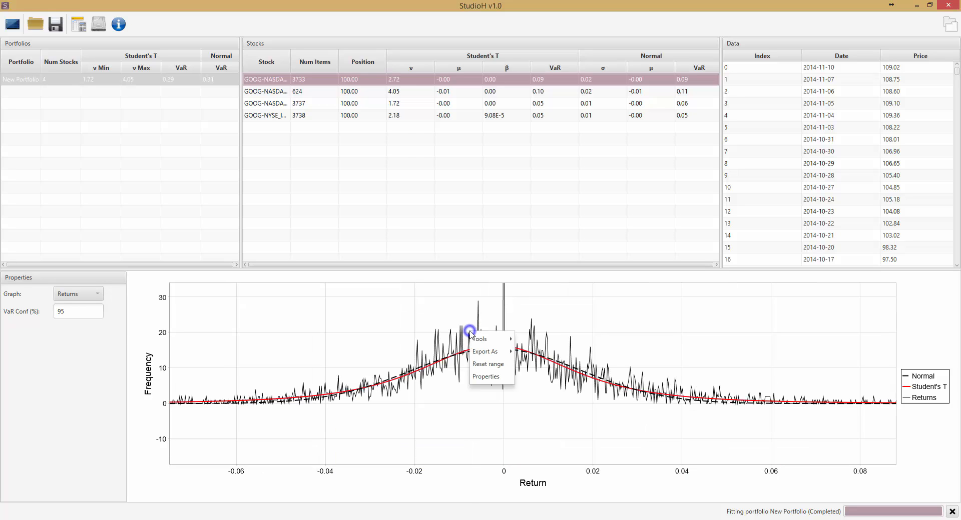
mouse_move(473, 339)
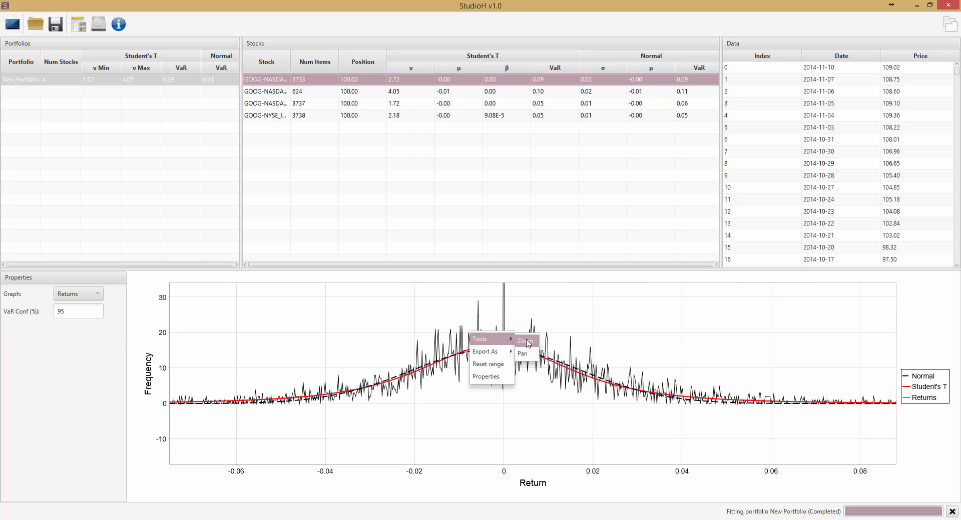
left_click(522, 353)
left_click_drag(510, 346, 502, 379)
right_click(502, 369)
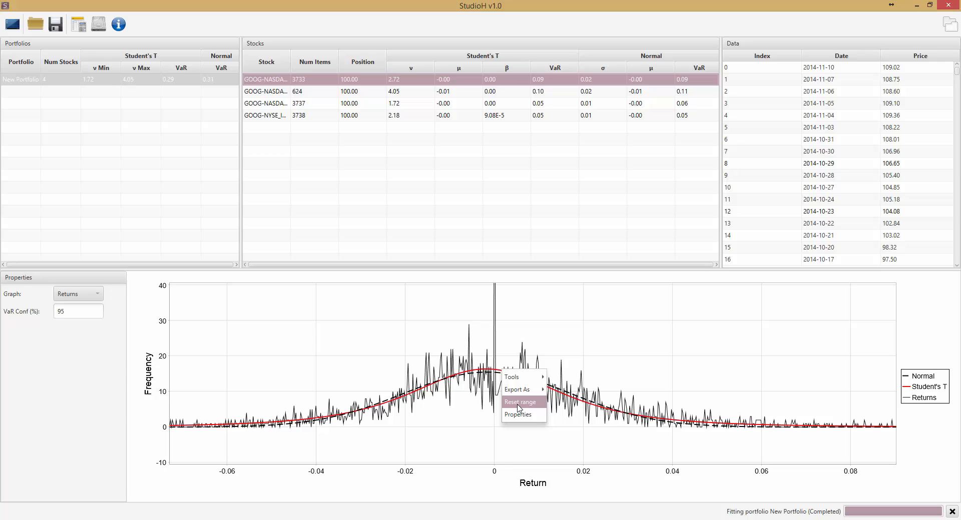
left_click(518, 402)
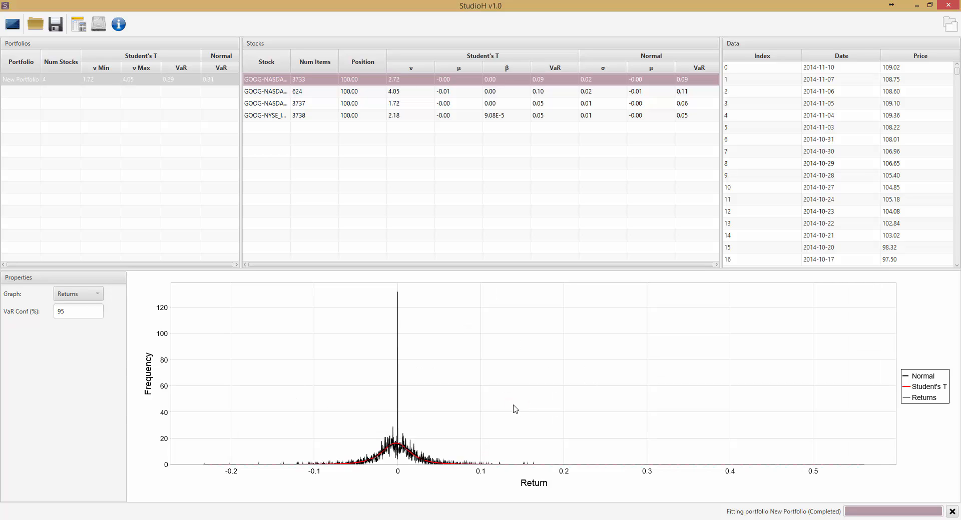
Enlarge the graph area and inspect the central peak of the returns distribution with the Zoom tool.
right_click(453, 357)
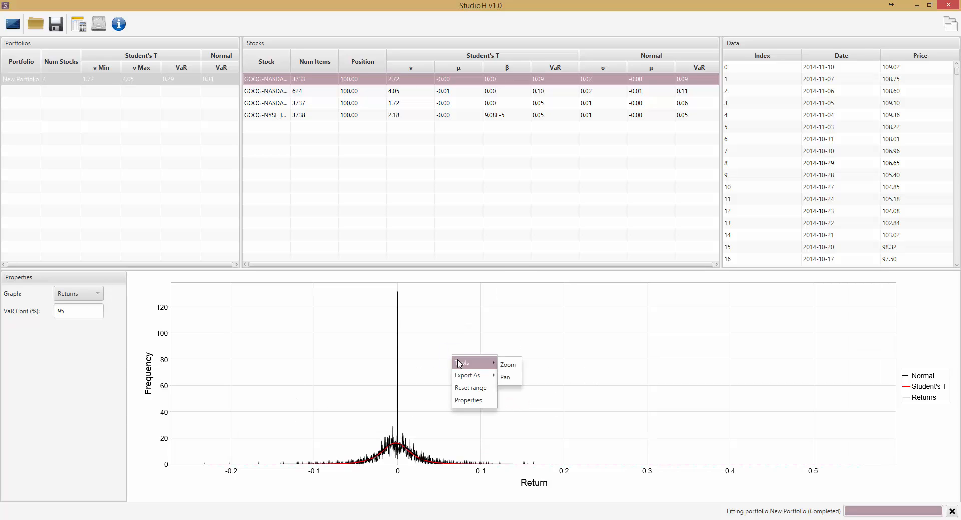
mouse_move(470, 375)
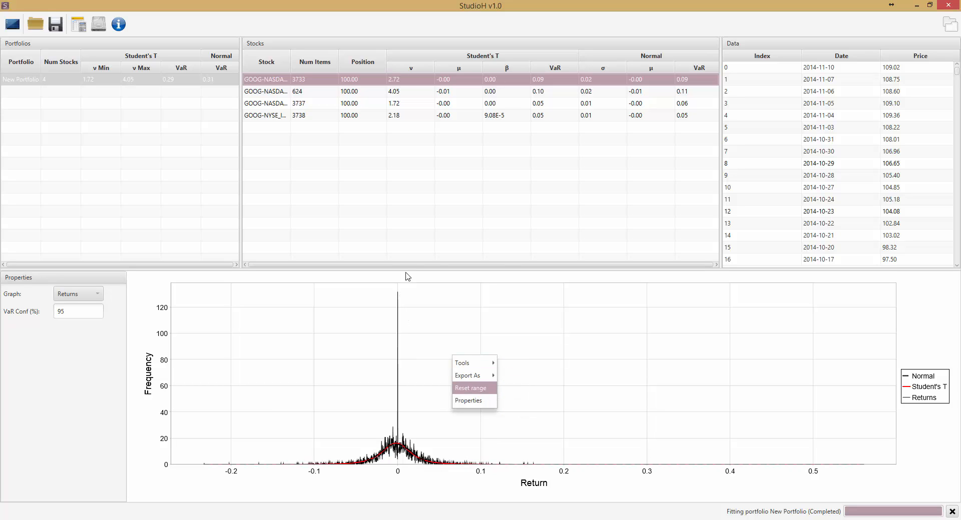
left_click_drag(405, 270, 401, 62)
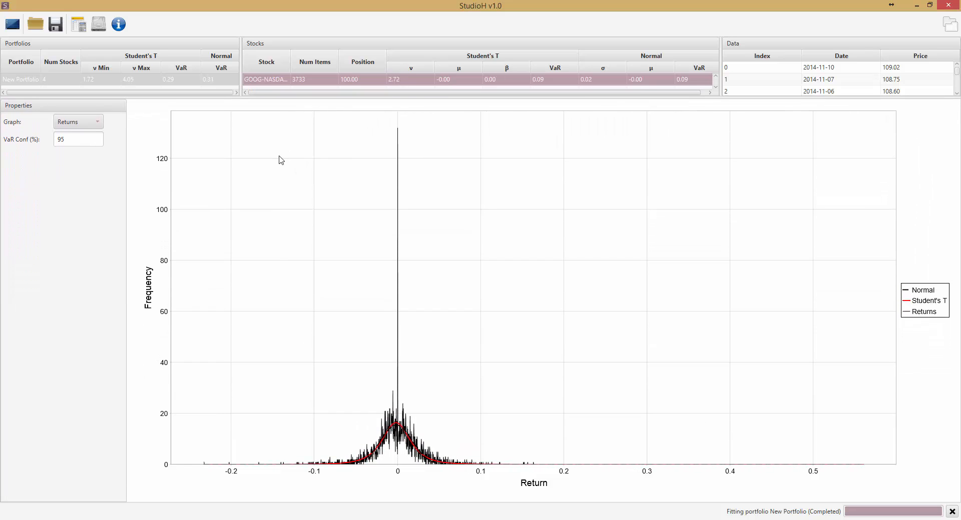
left_click_drag(321, 338, 570, 391)
right_click(431, 253)
left_click(483, 262)
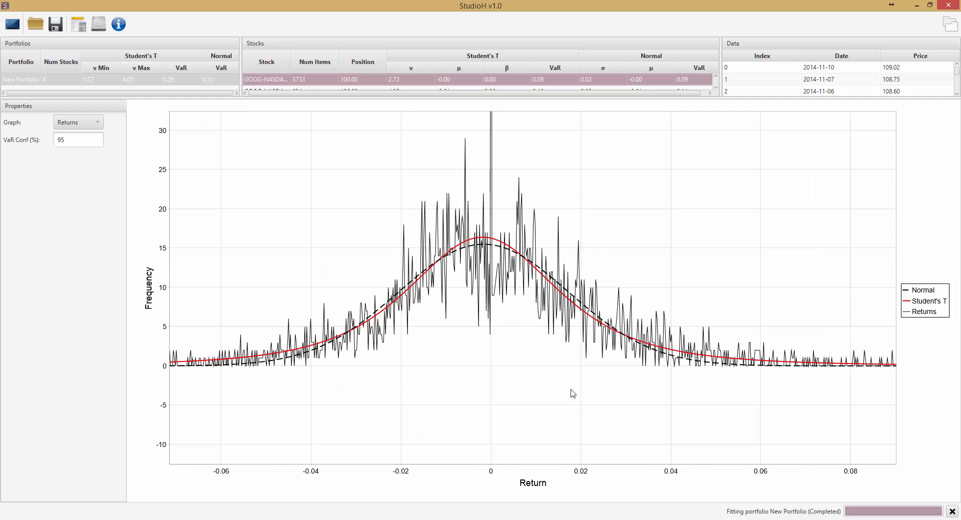
Reset the graph range and give the tables above the graph more height again.
right_click(476, 343)
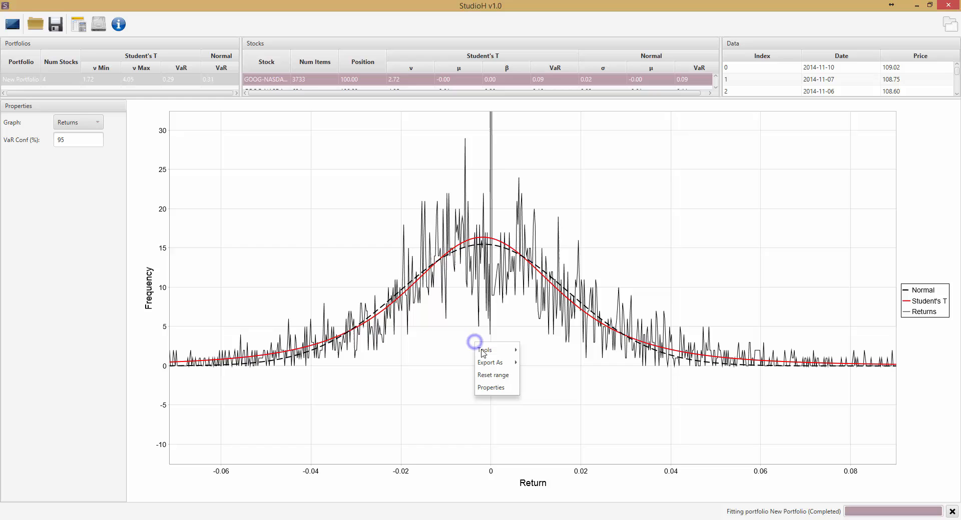
left_click(498, 375)
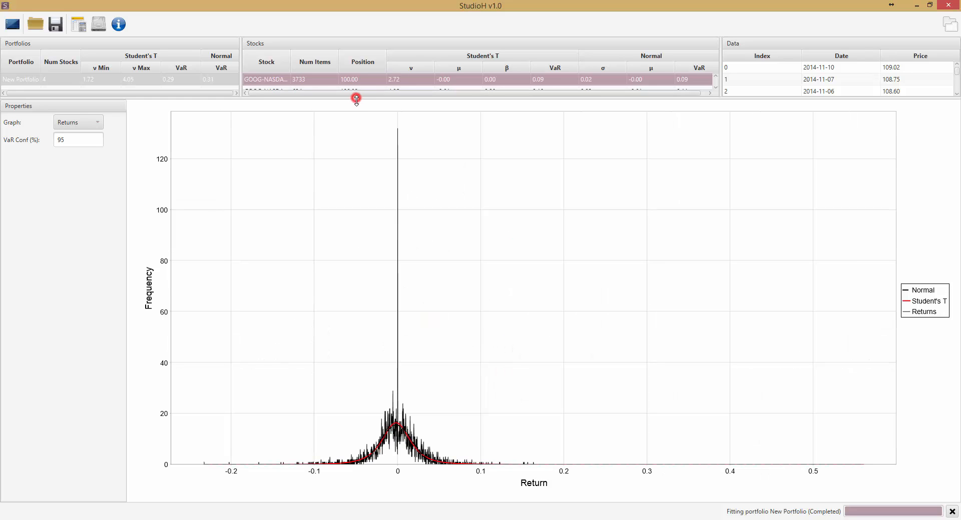
left_click_drag(356, 98, 352, 316)
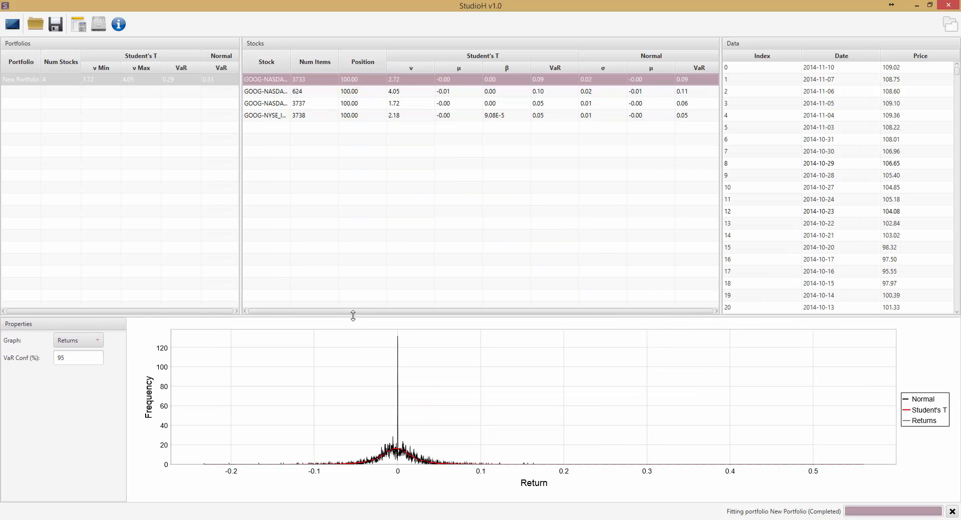